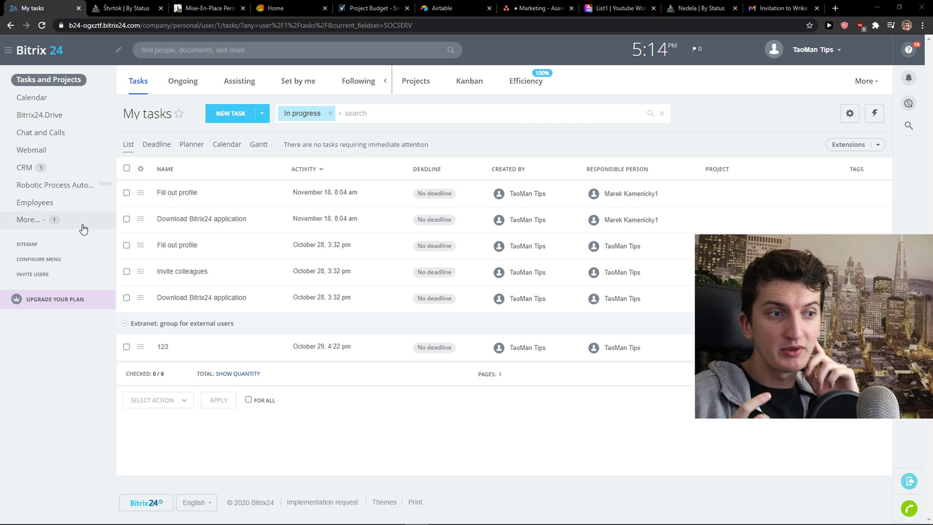
Step: Filter Bitrix24's My tasks list to the Ongoing role, leaving four tasks
left_click(64, 99)
left_click(59, 80)
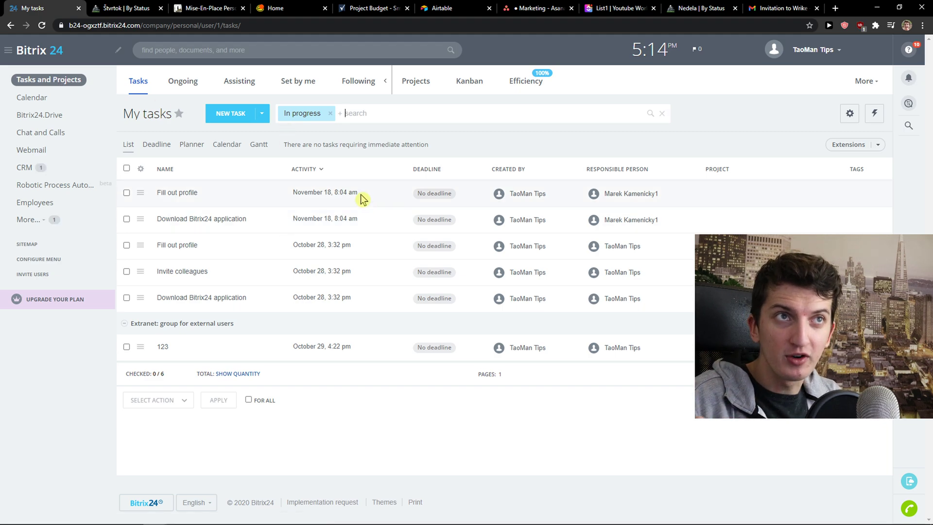
left_click(184, 93)
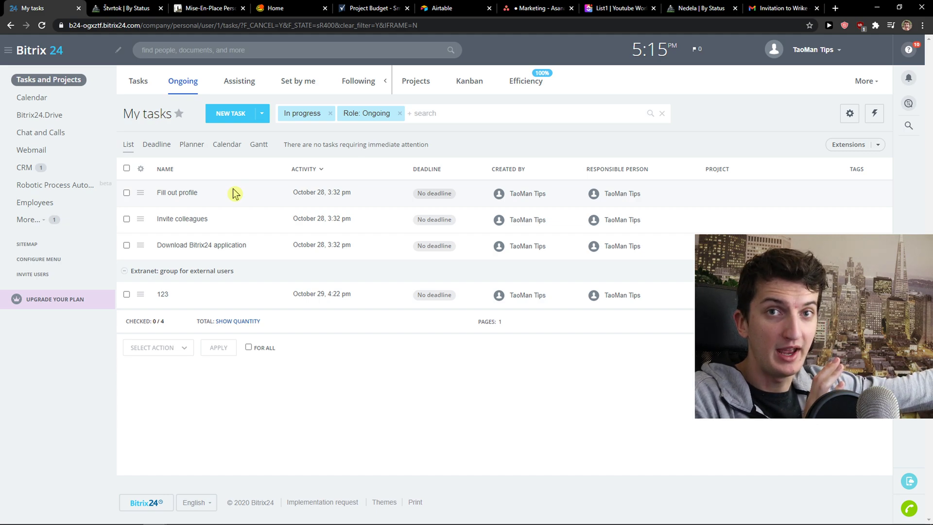
Step: Switch to Notion and open the NOVEMBER page with its to-do note and Untitled table
left_click(154, 6)
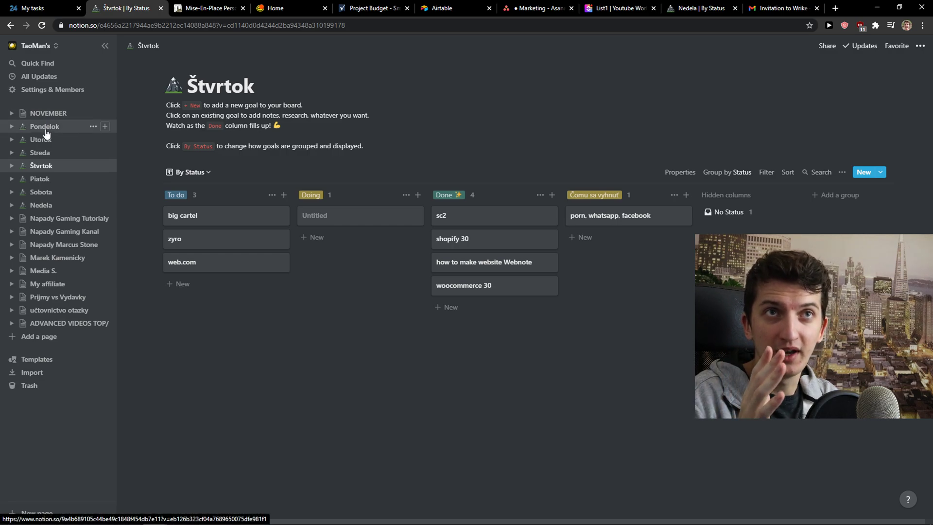
left_click(54, 115)
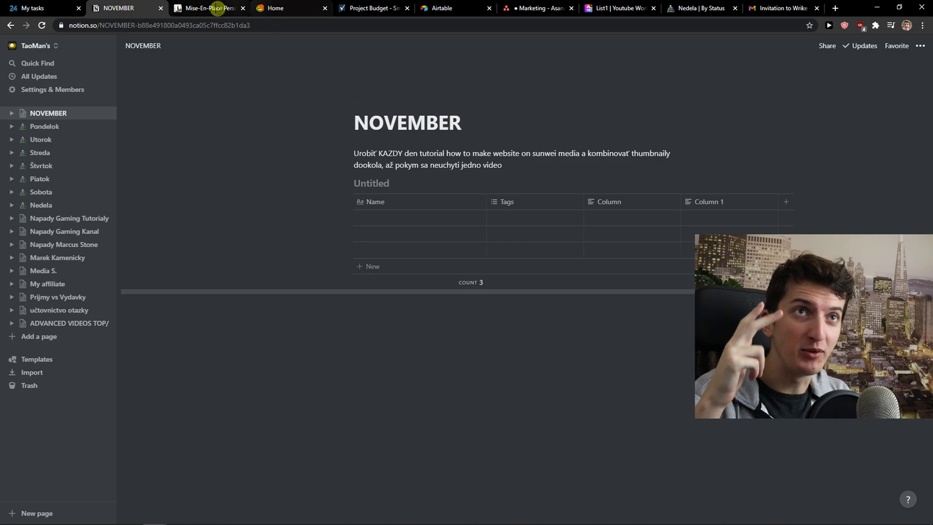
Step: Switch to the Trello Mise-En-Place Personal Productivity System board
left_click(216, 9)
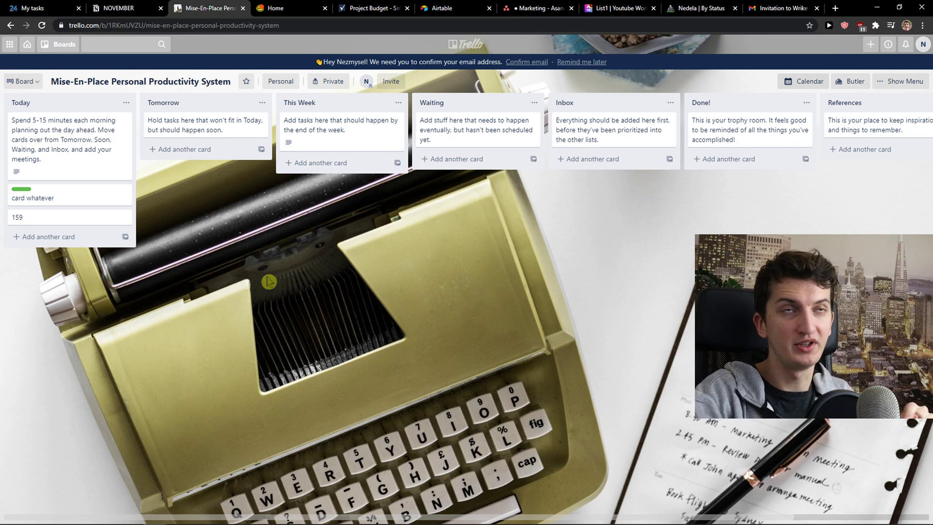
Step: Visit Basecamp's Sales team page, return to Home, and decline the onboarding video offer
left_click(297, 12)
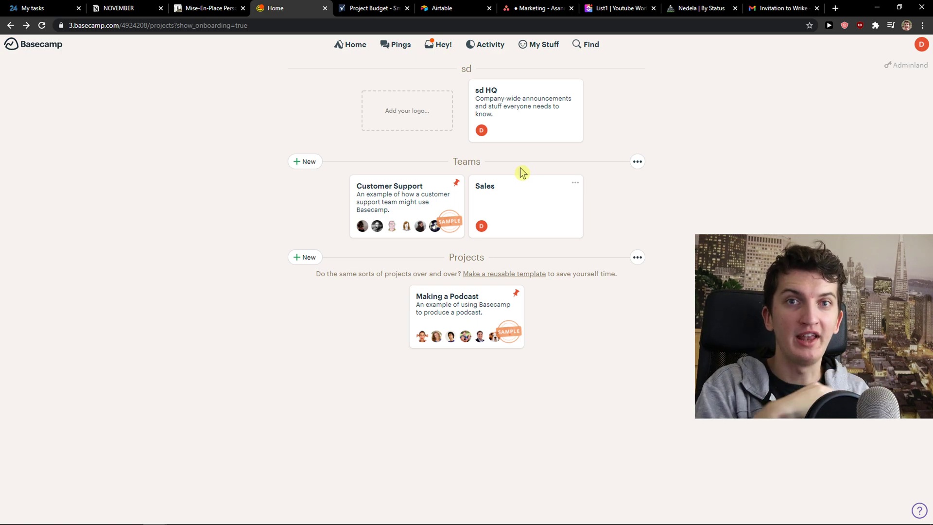
left_click(525, 208)
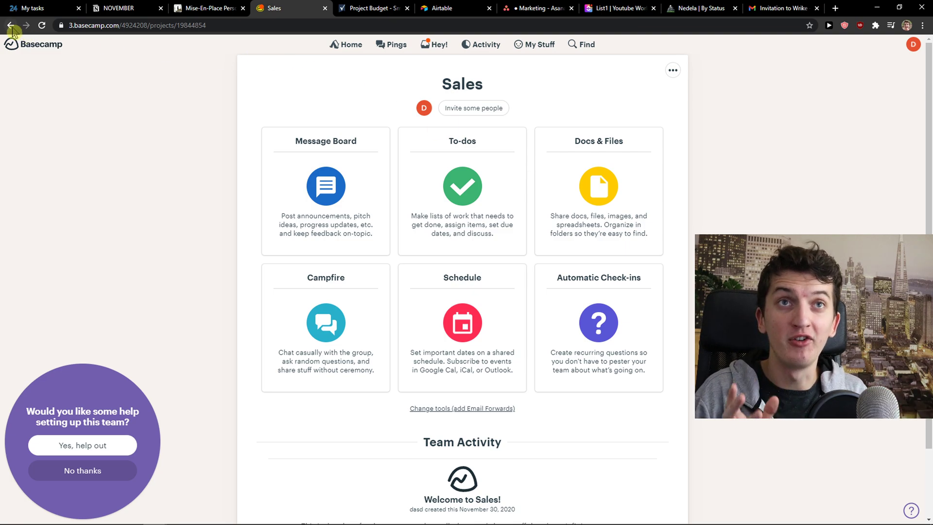
left_click(10, 27)
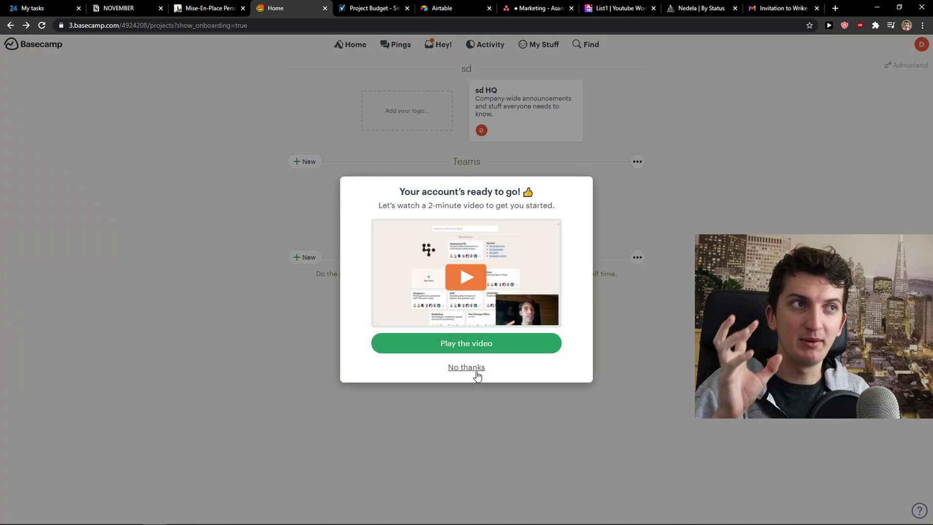
left_click(468, 368)
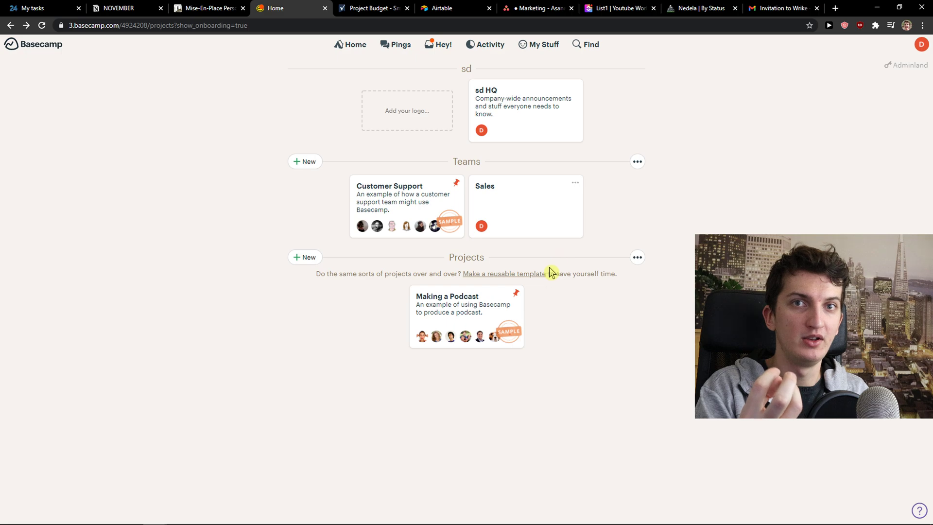
left_click(429, 302)
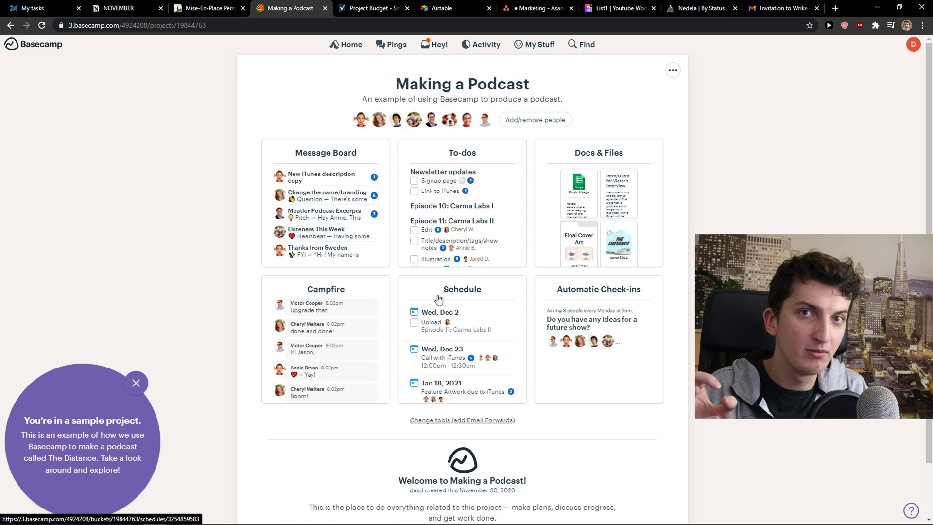
left_click(474, 153)
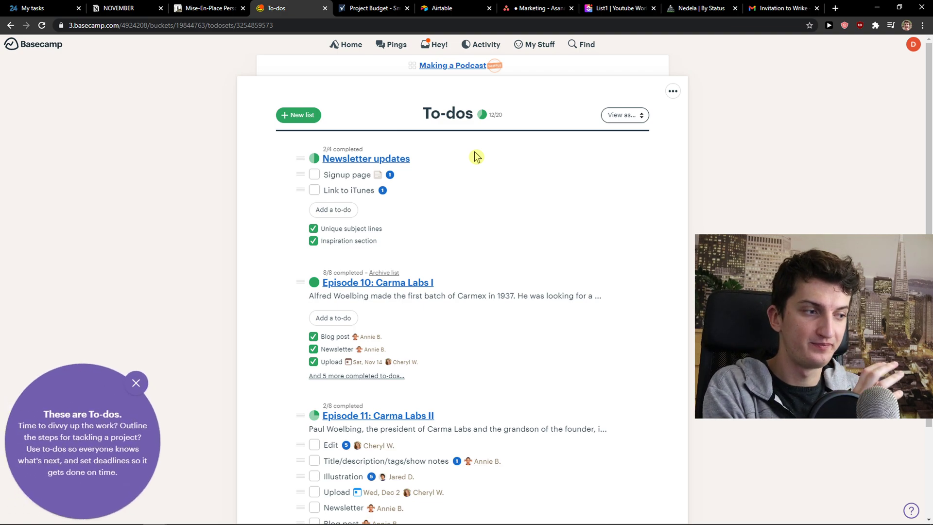
key("alt+Left")
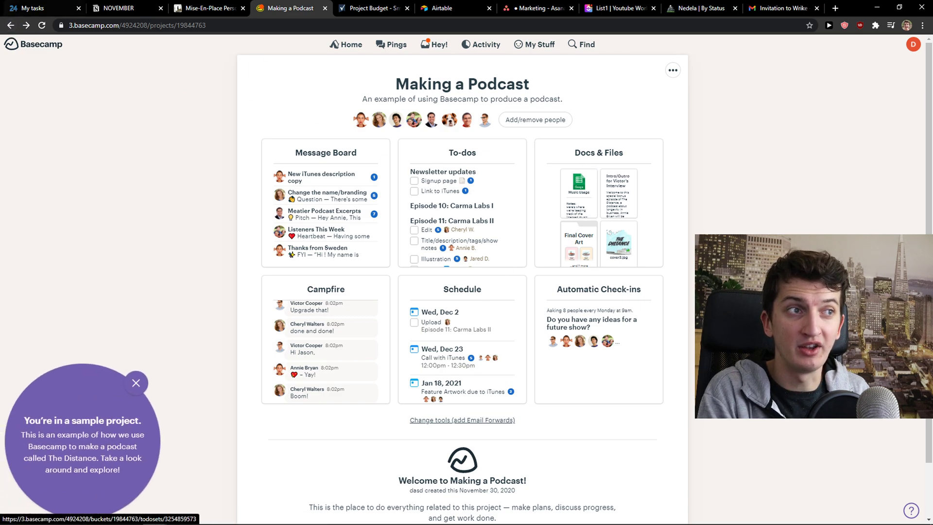
left_click(10, 27)
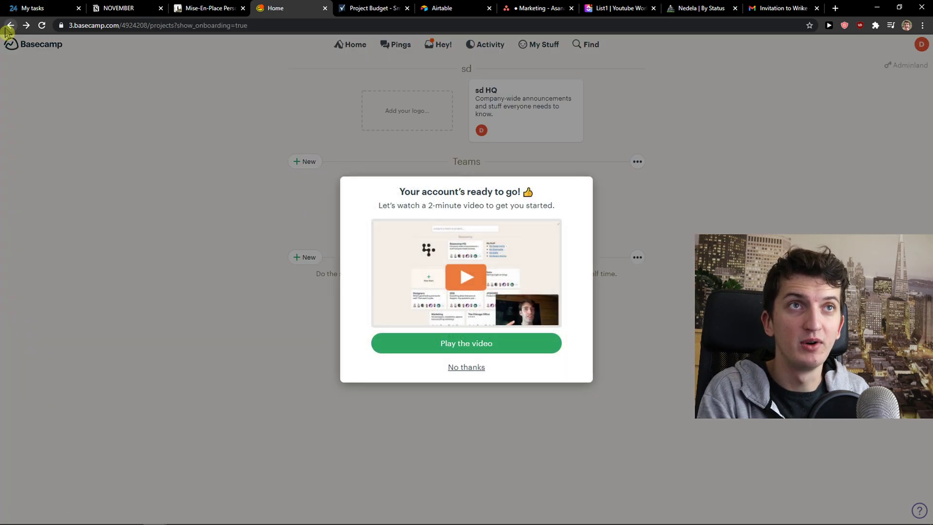
left_click(484, 370)
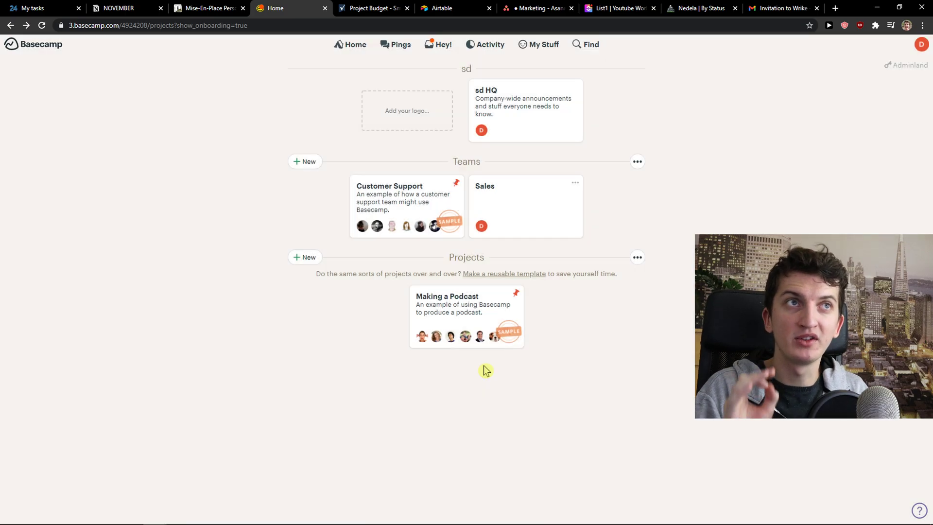
Step: Search Google for 'basecamp pricing' in a new tab and open Basecamp's $99/month pricing page
left_click(835, 9)
type("b")
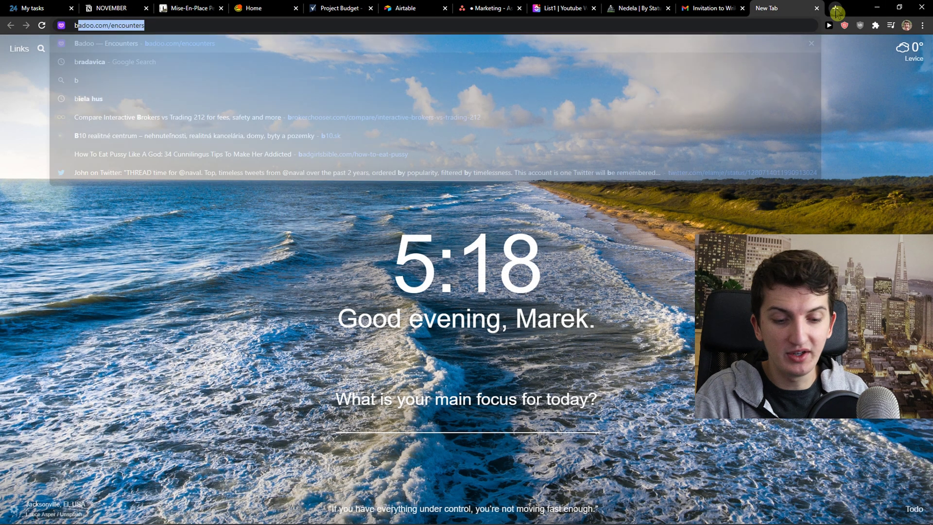
type("asecamp pricing")
key("Return")
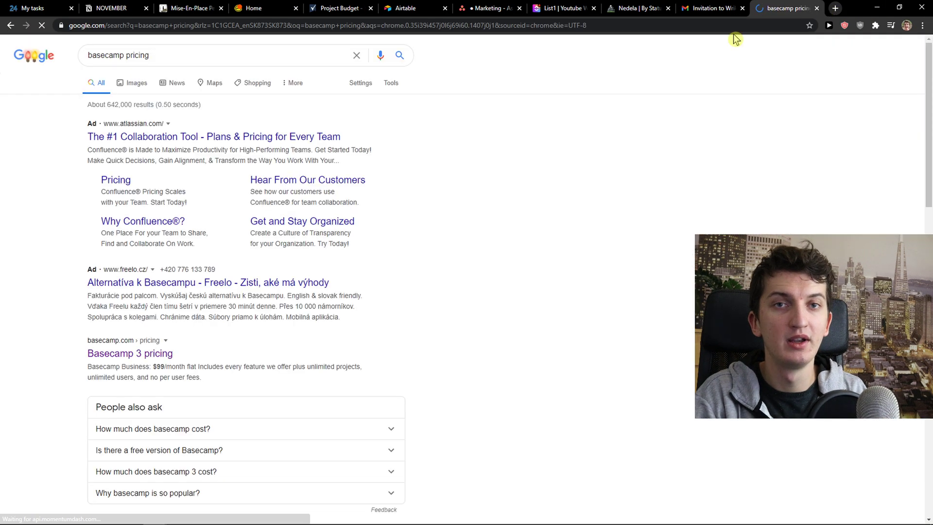
left_click(152, 353)
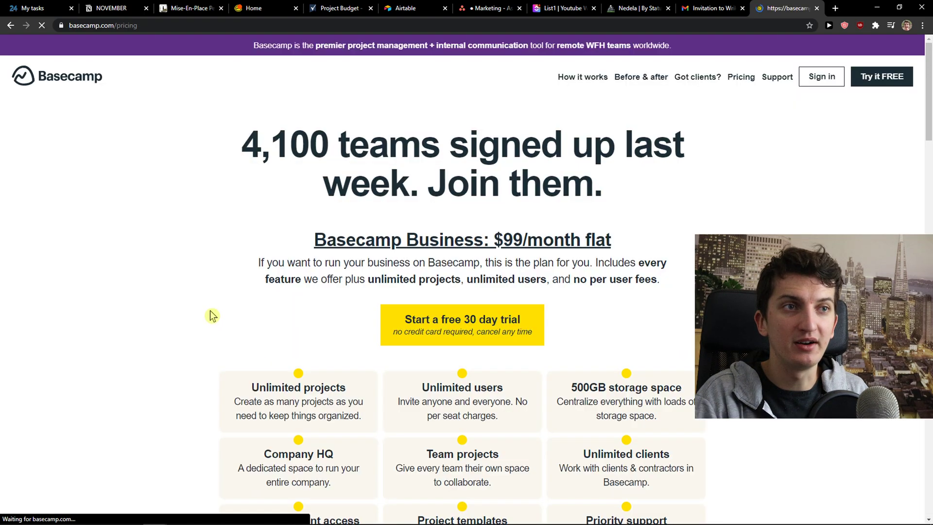
scroll(211, 309, "down", 5)
scroll(264, 304, "up", 4)
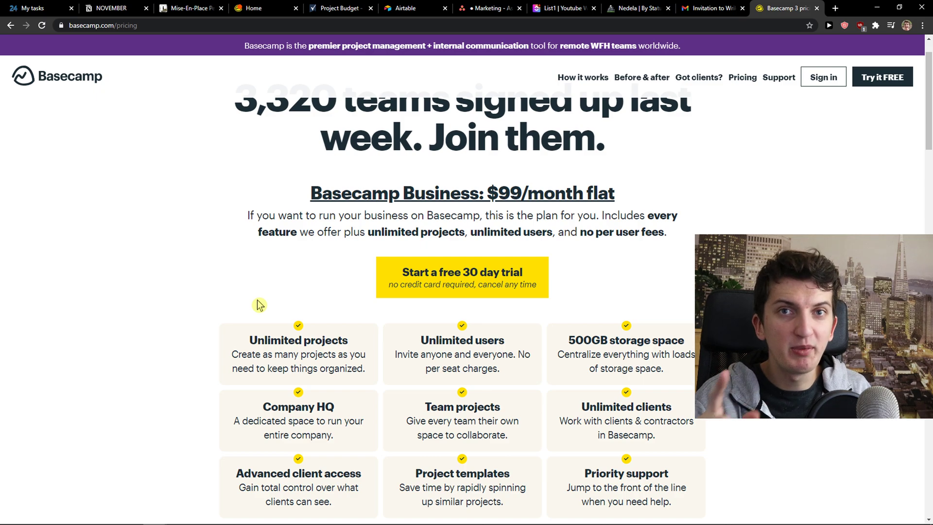
scroll(255, 310, "down", 2)
scroll(202, 320, "up", 1)
scroll(202, 321, "down", 1)
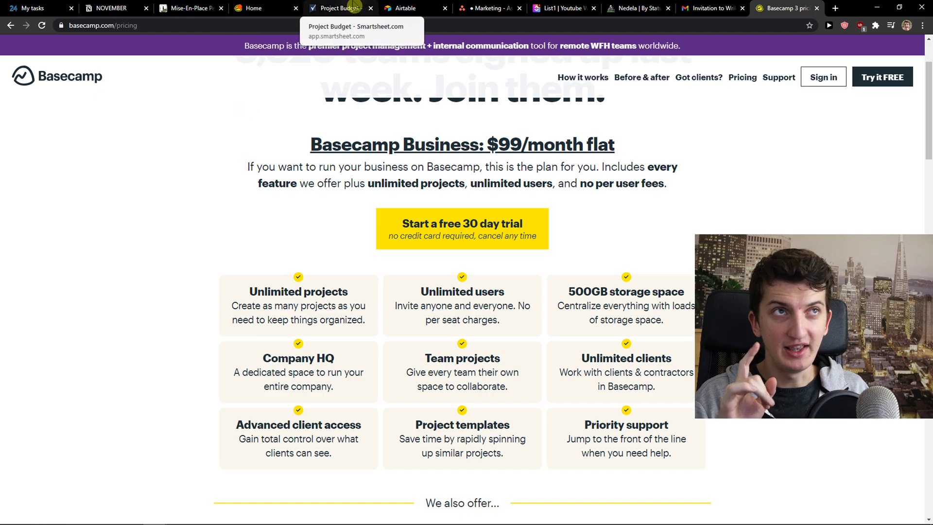
left_click(351, 7)
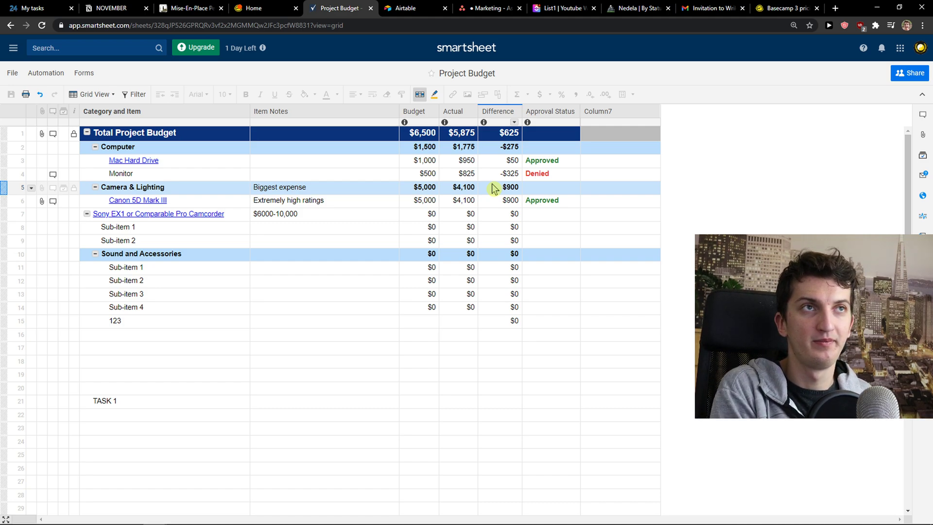
scroll(234, 335, "down", 1)
scroll(146, 330, "up", 1)
left_click(115, 321)
left_click(139, 364)
left_click(123, 346)
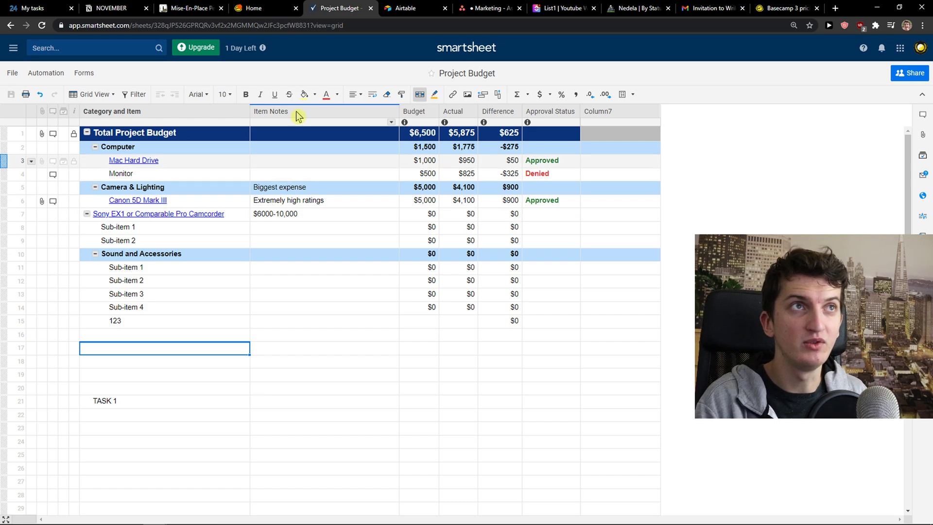
Step: Open the Project tracker base's Design projects Kanban table and dismiss the add-table options
left_click(406, 8)
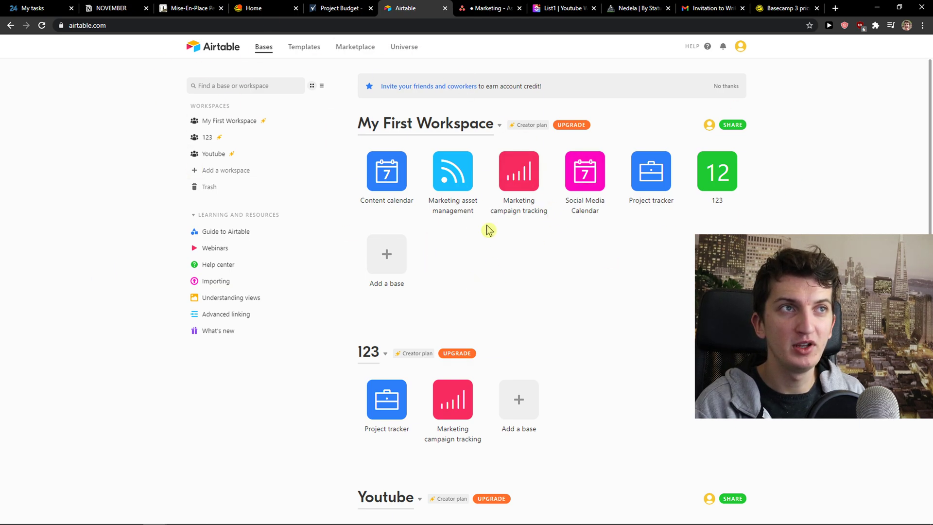
scroll(416, 165, "down", 2)
left_click(392, 317)
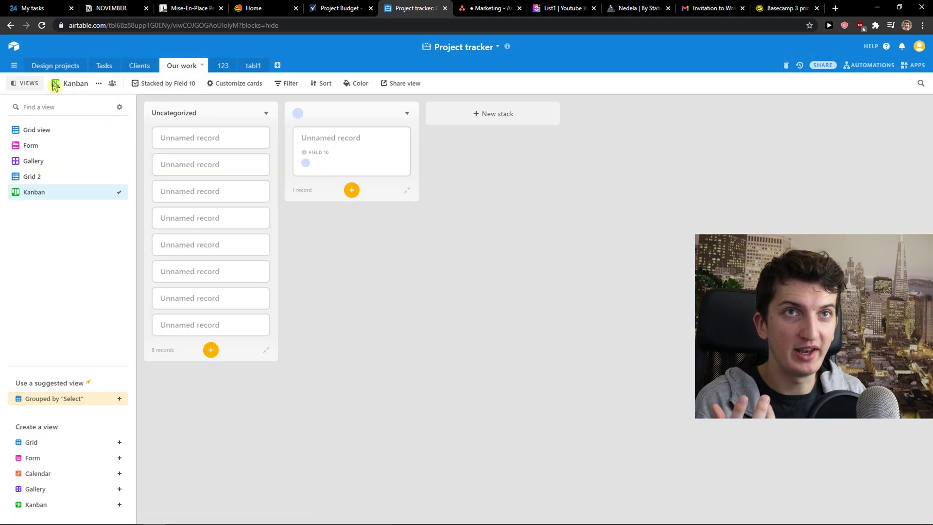
left_click(55, 66)
left_click(277, 66)
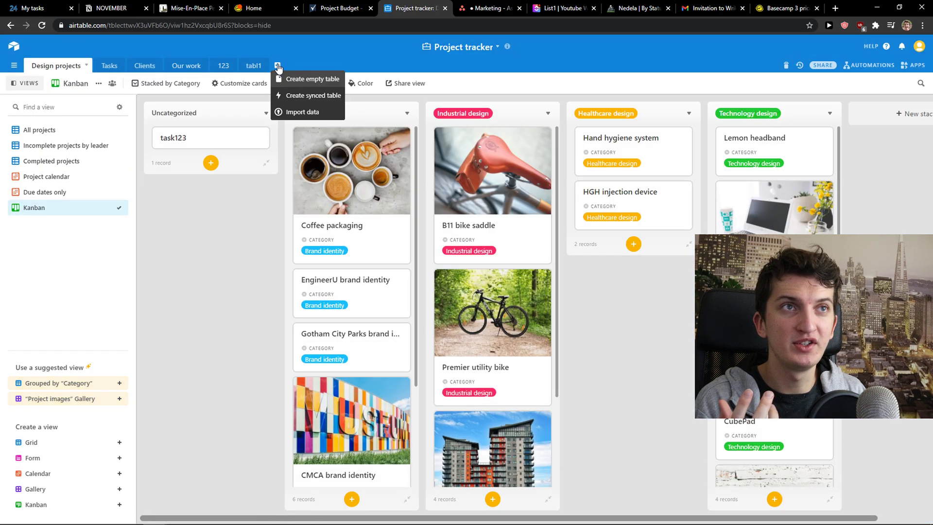
key("Escape")
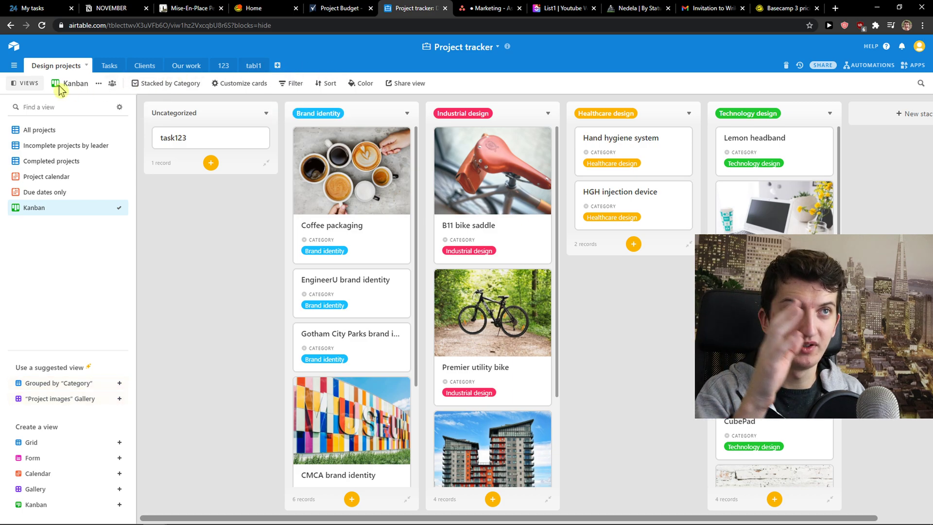
Step: Browse the Tasks, Clients, Our work and Design projects tables, ending on Tasks
left_click(107, 70)
left_click(143, 71)
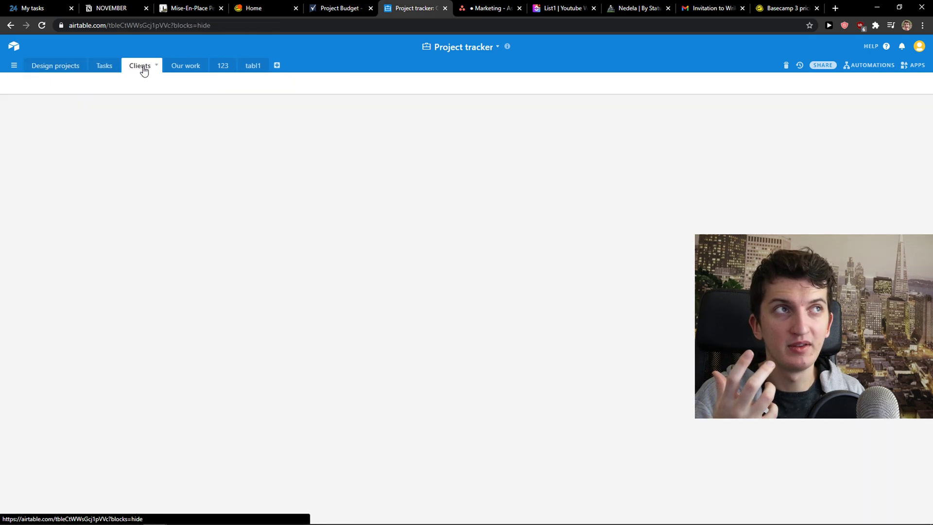
left_click(183, 71)
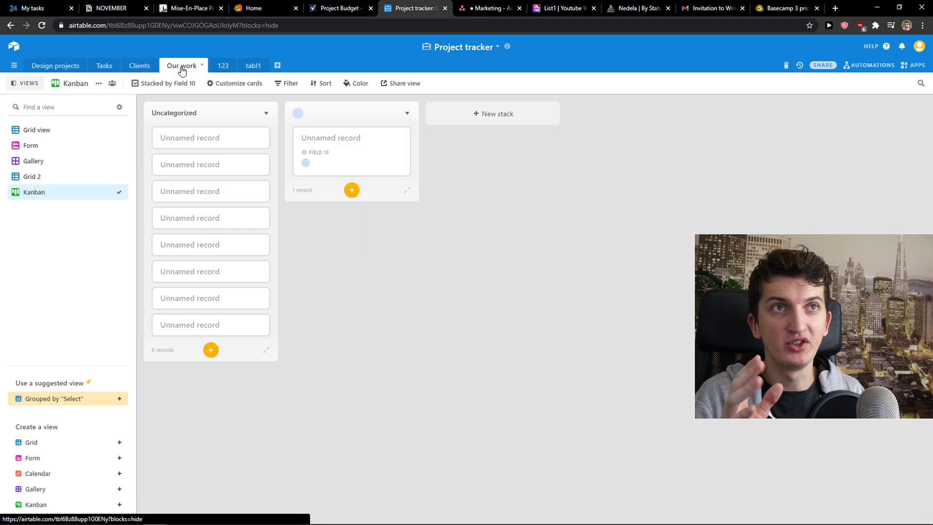
left_click(64, 73)
left_click(110, 70)
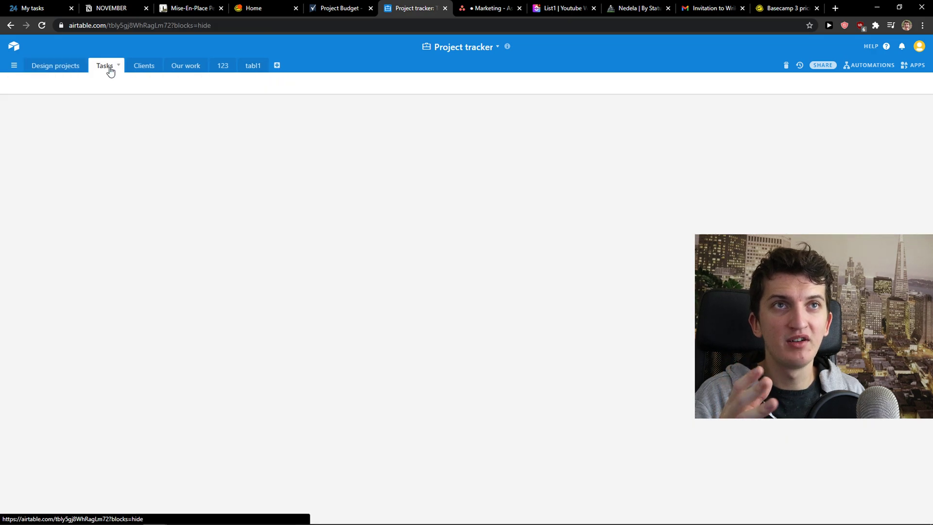
Step: Cycle through the Tasks views (Grid 2, form, calendar, gallery, Kanban) and settle on Grid 3
left_click(66, 146)
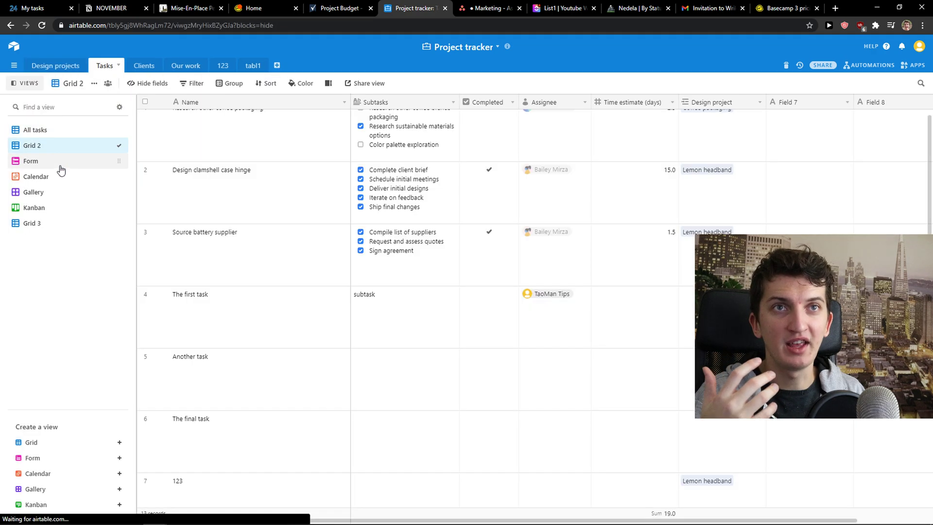
left_click(59, 163)
left_click(68, 178)
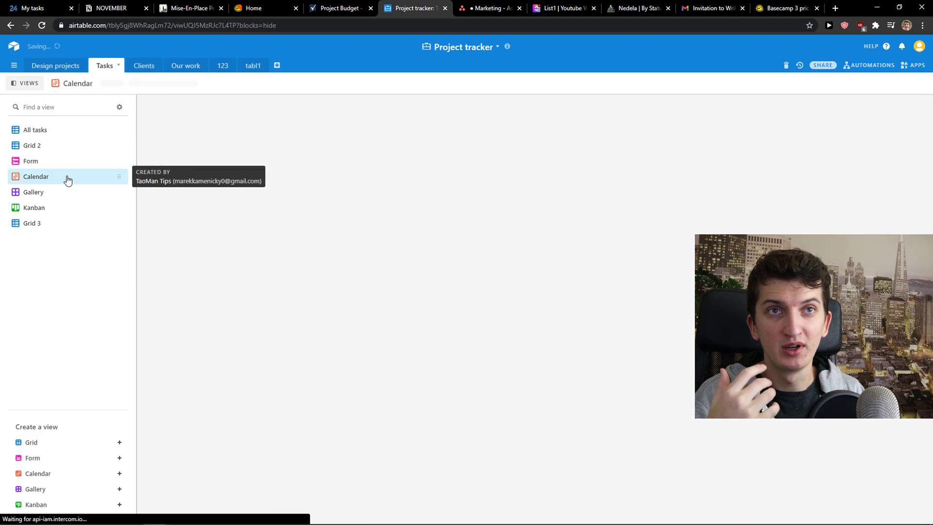
left_click(68, 193)
left_click(70, 209)
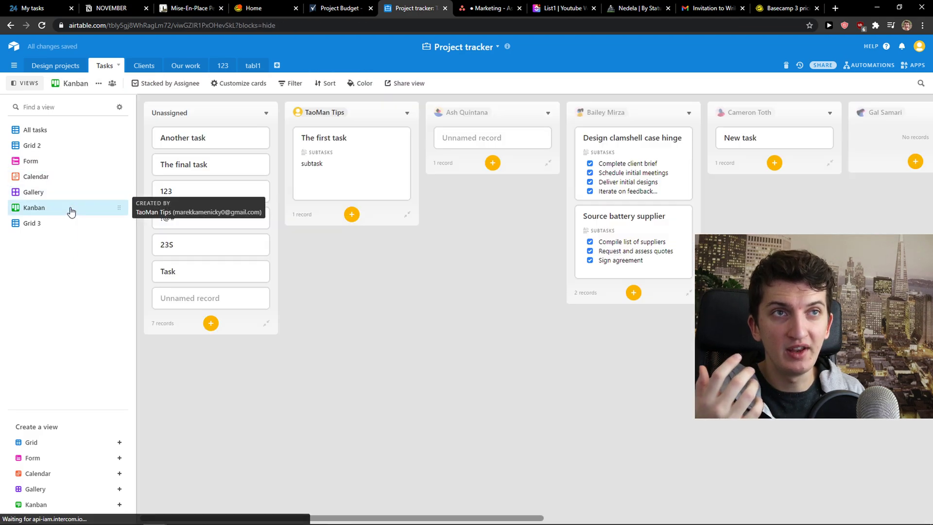
left_click(67, 224)
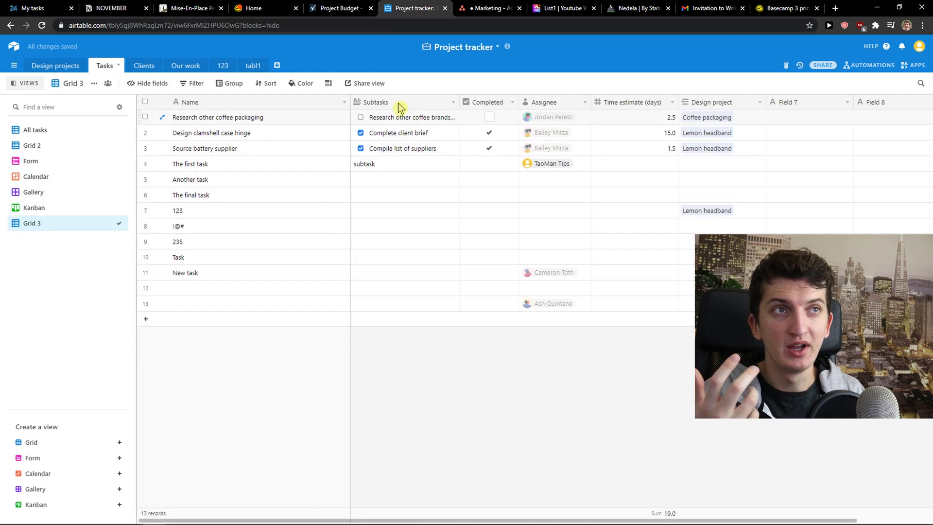
right_click(920, 104)
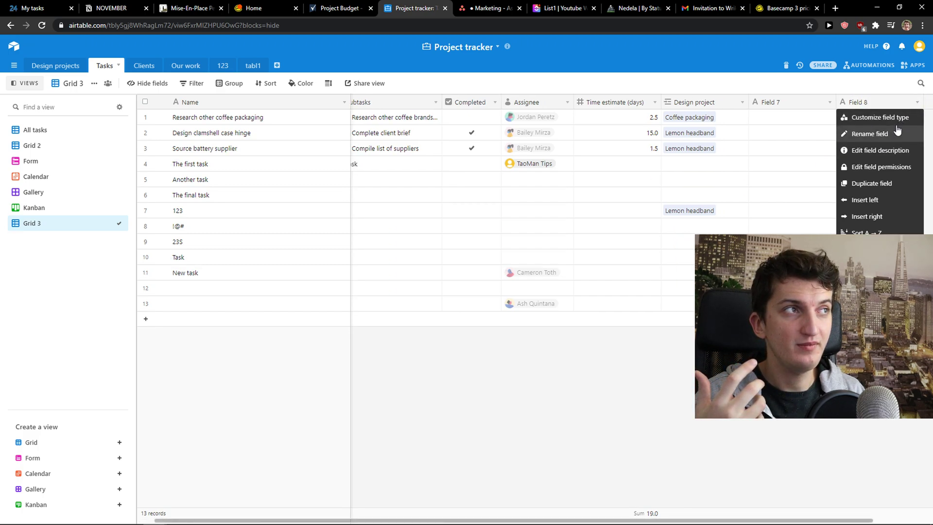
left_click(870, 133)
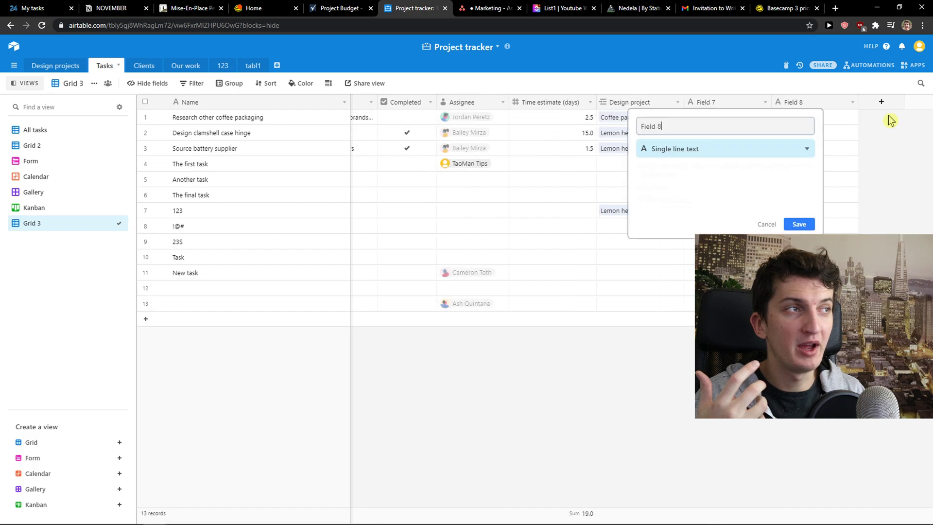
left_click(737, 148)
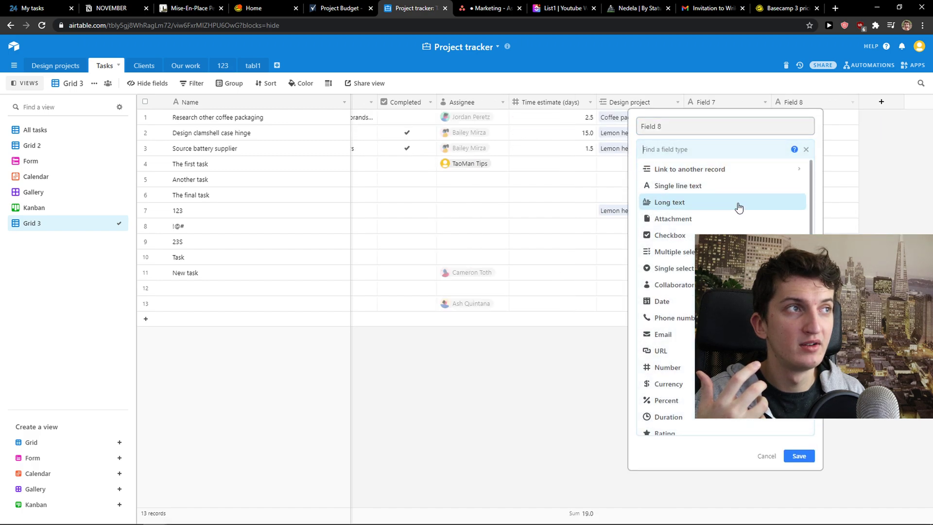
scroll(739, 208, "down", 4)
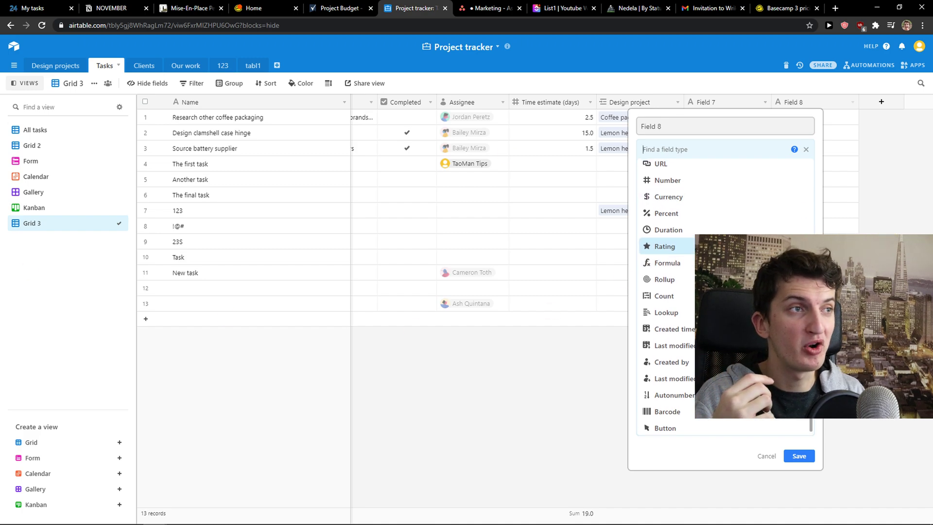
scroll(754, 238, "up", 4)
scroll(681, 238, "down", 4)
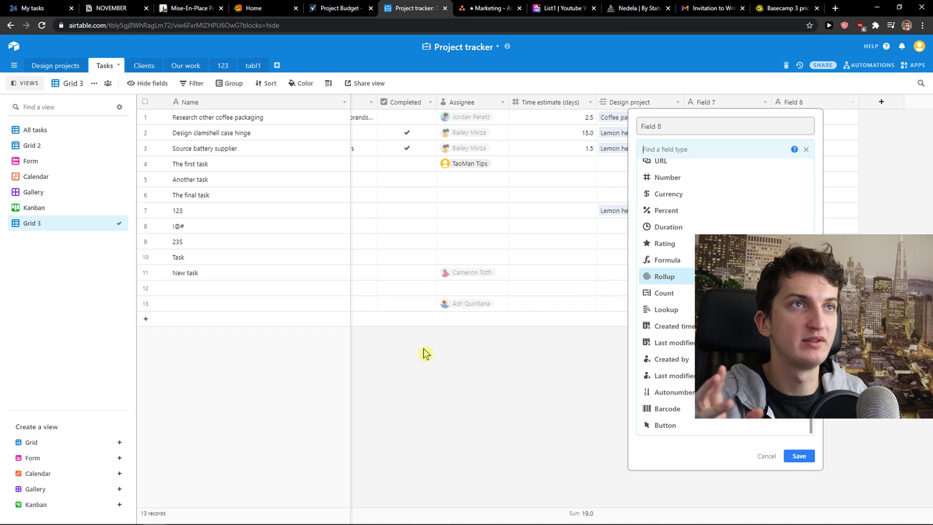
left_click(421, 374)
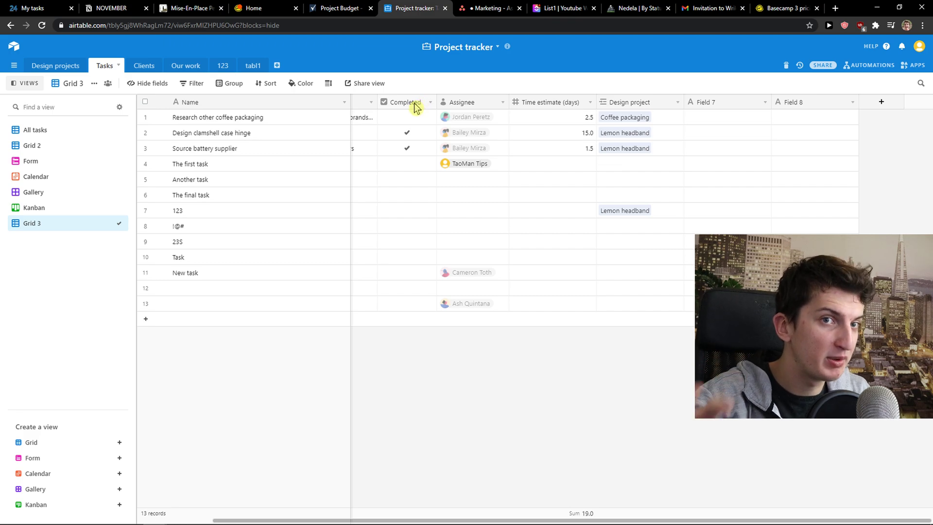
Step: Glance at Automations, then open the field-type list for a new column after Field 8
left_click(855, 65)
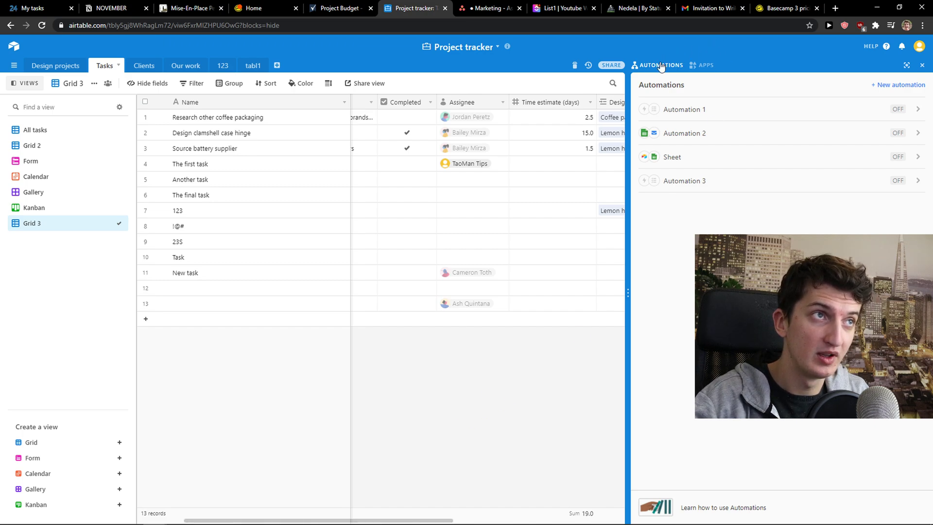
left_click(922, 66)
left_click(881, 101)
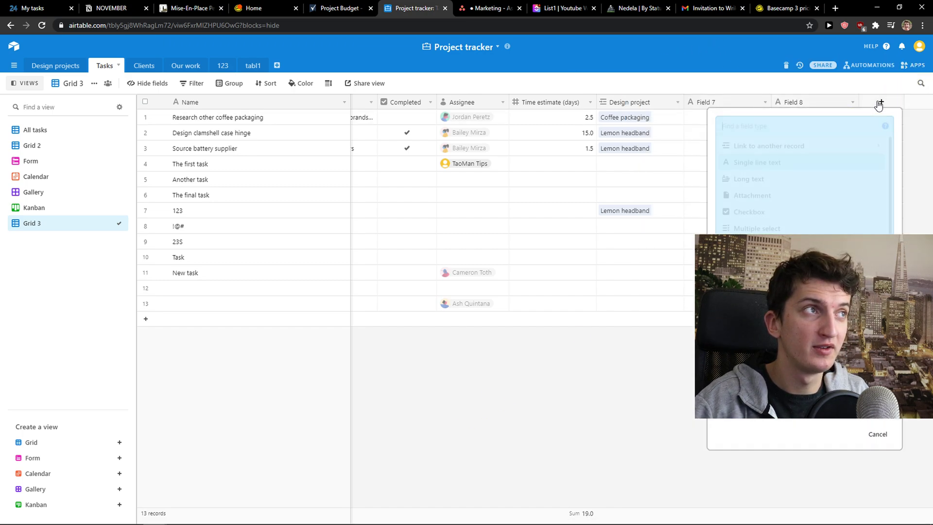
scroll(768, 199, "down", 1)
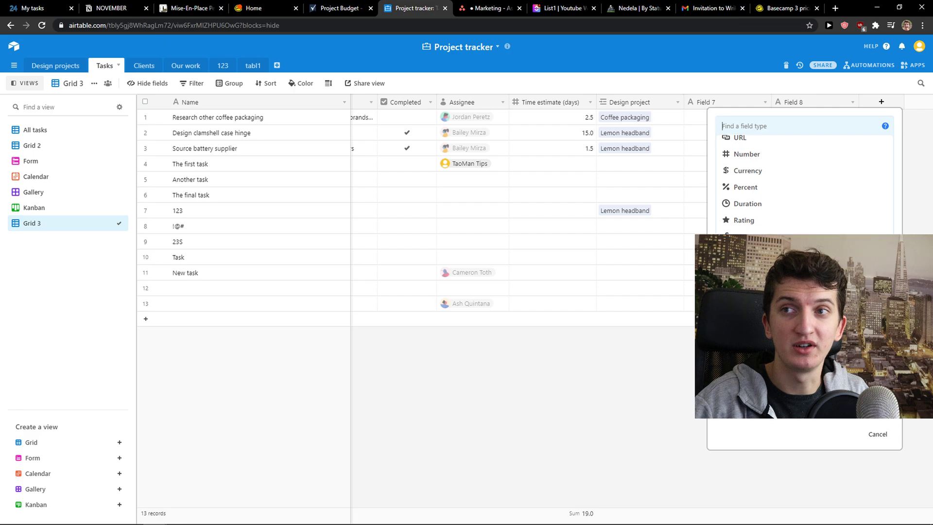
Step: Dismiss Asana's customize tip, preview the Marketing Board and Timeline, return to List, then go to ClickUp
left_click(495, 8)
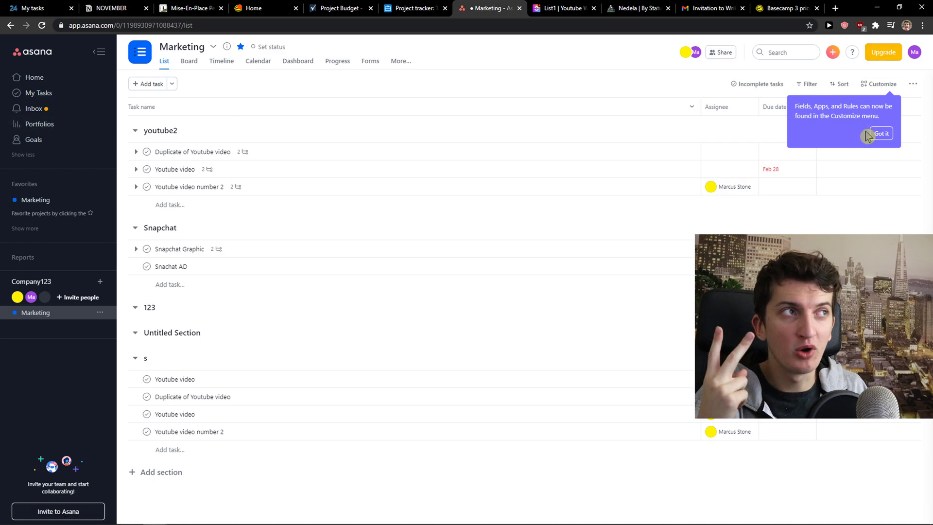
left_click(881, 133)
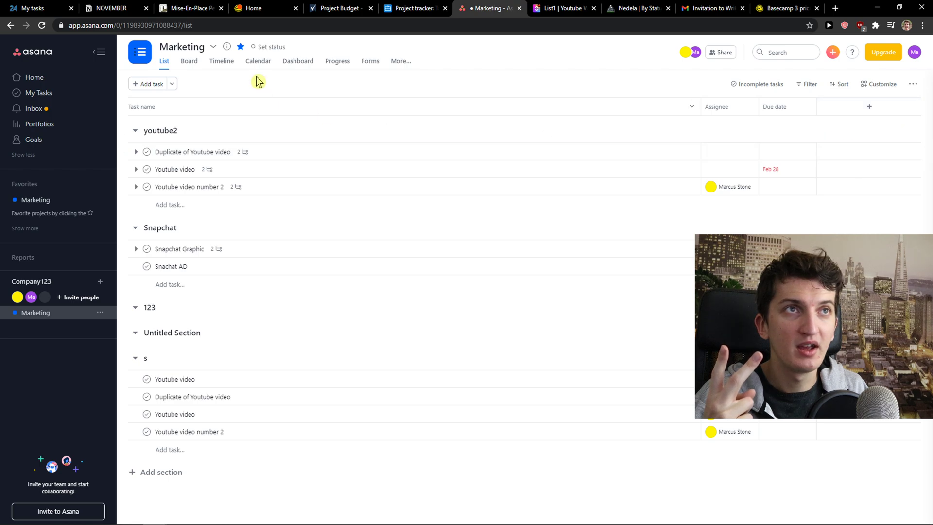
left_click(189, 62)
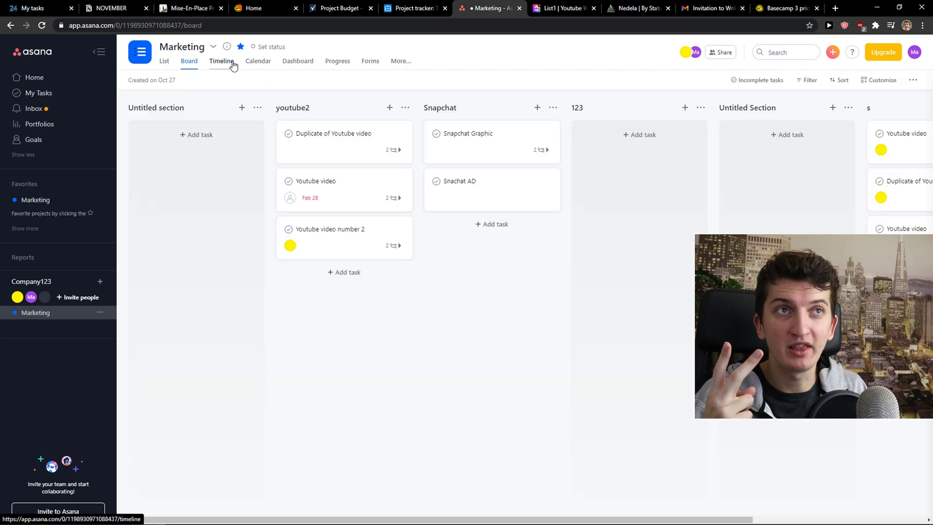
left_click(234, 65)
left_click(165, 63)
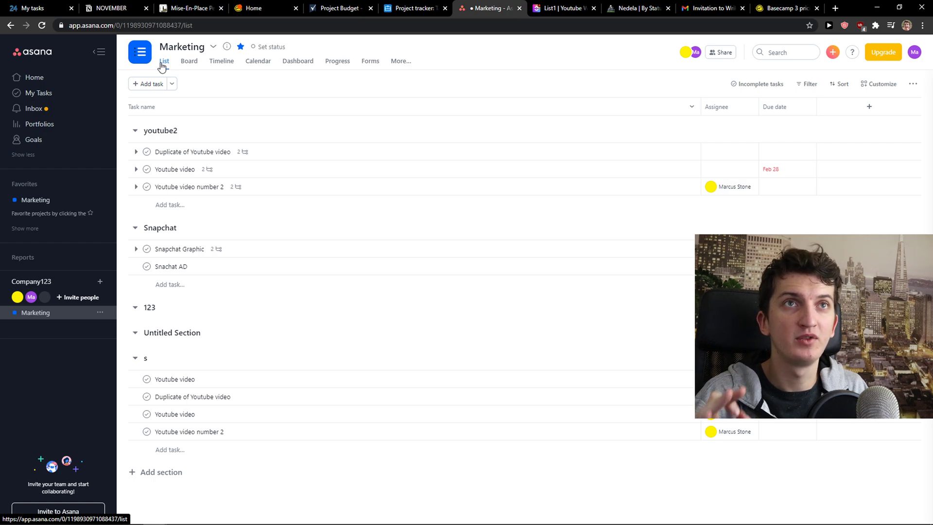
left_click(575, 6)
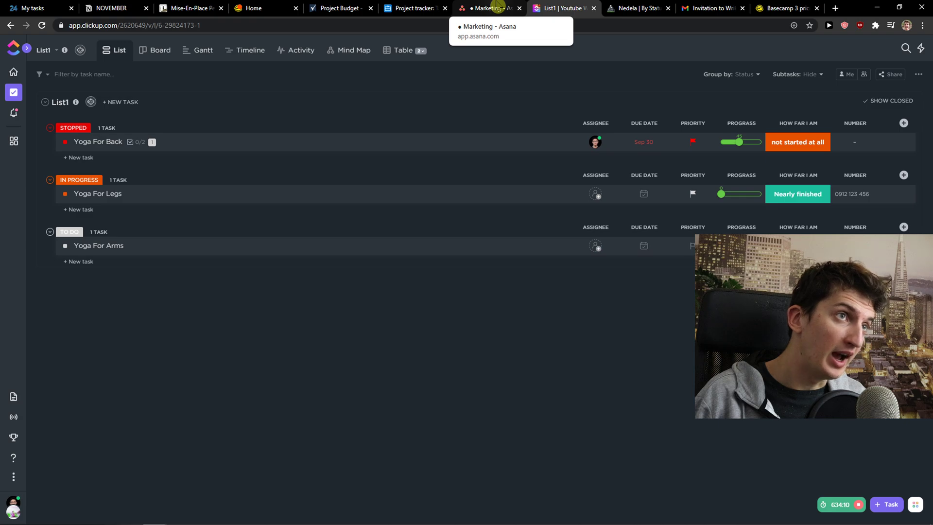
left_click(903, 123)
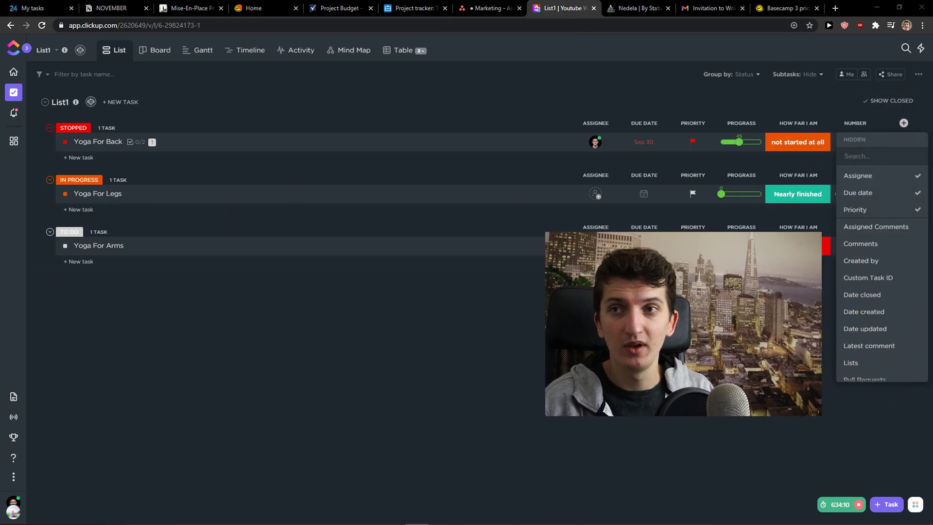
scroll(880, 209, "down", 1)
scroll(877, 218, "down", 2)
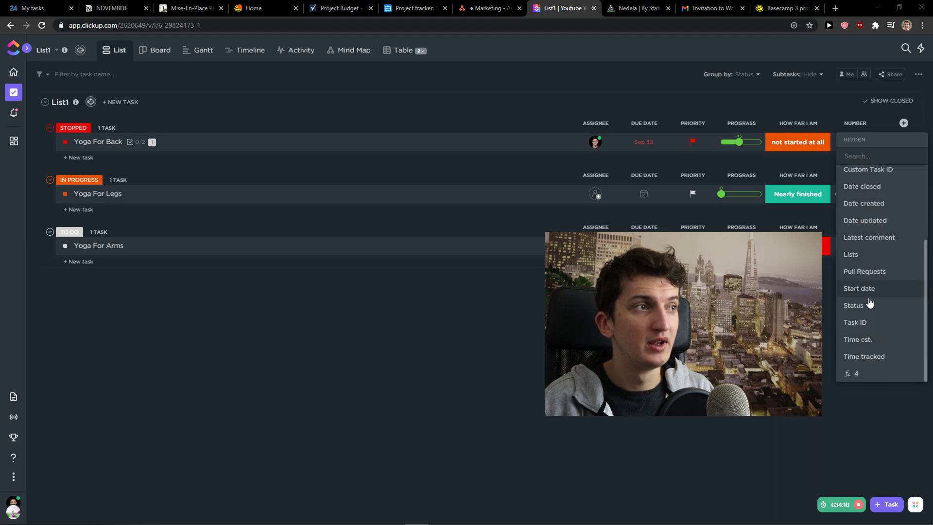
scroll(870, 296, "up", 4)
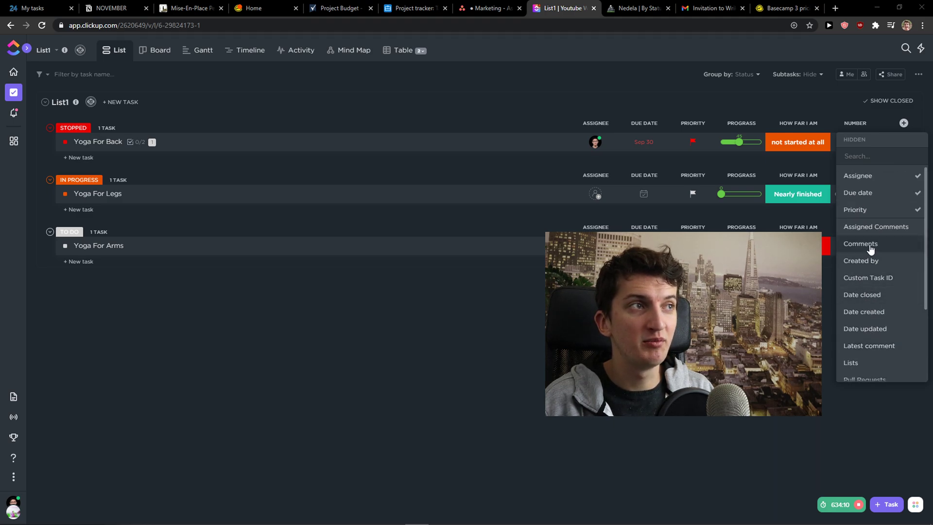
Step: Preview List1 in Board, Gantt, Mind Map and Table views, then return to List view
left_click(163, 54)
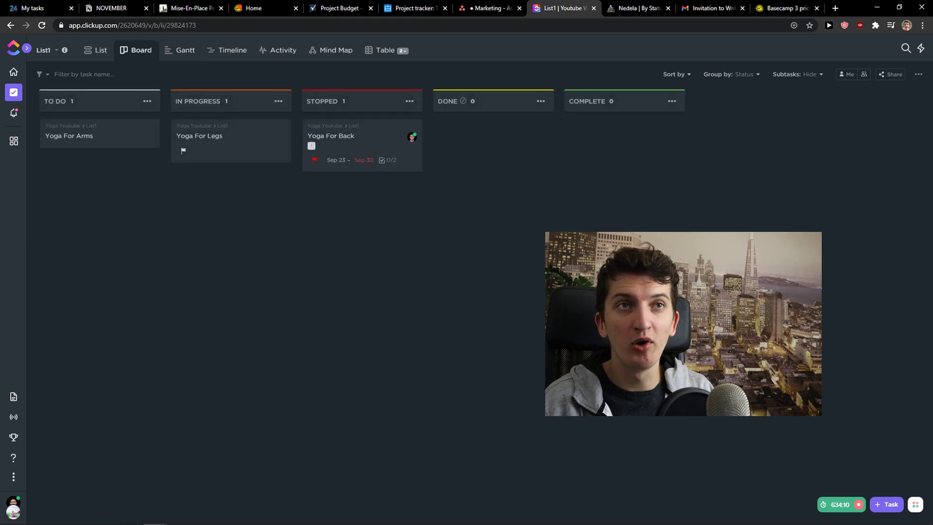
left_click(183, 50)
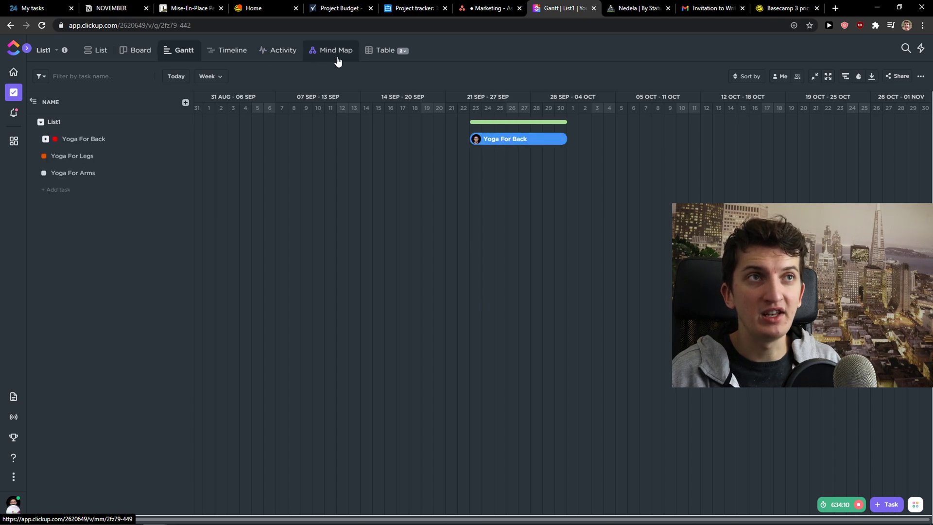
left_click(335, 53)
left_click(384, 54)
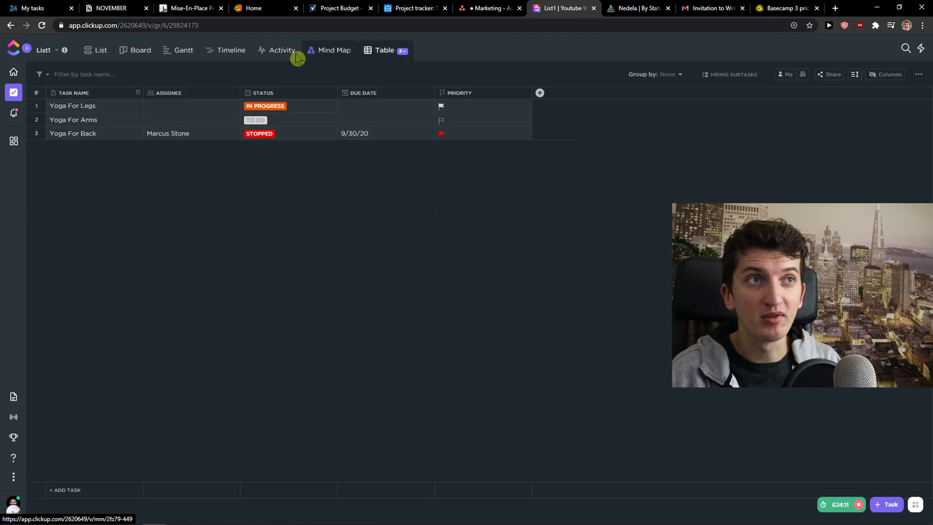
left_click(102, 54)
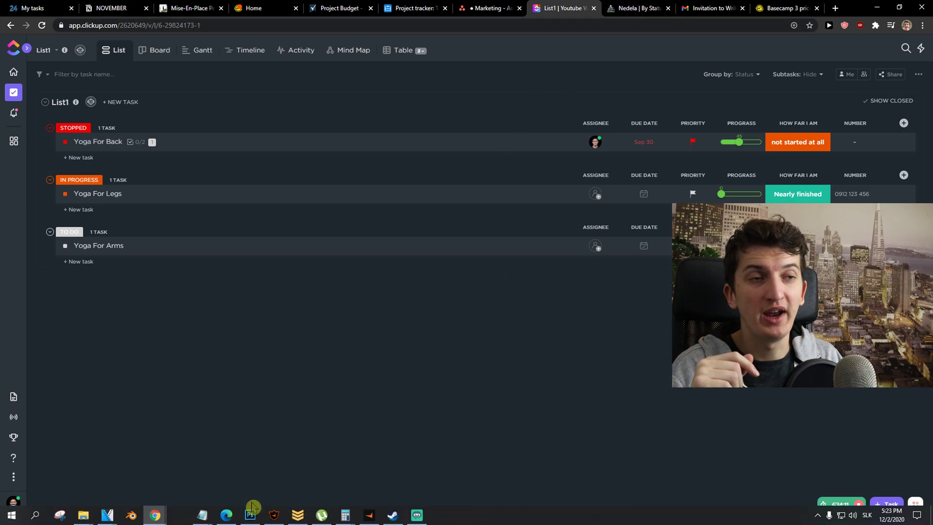
Step: Switch back to the Chrome window with monday.com's Start from scratch board
mouse_move(161, 518)
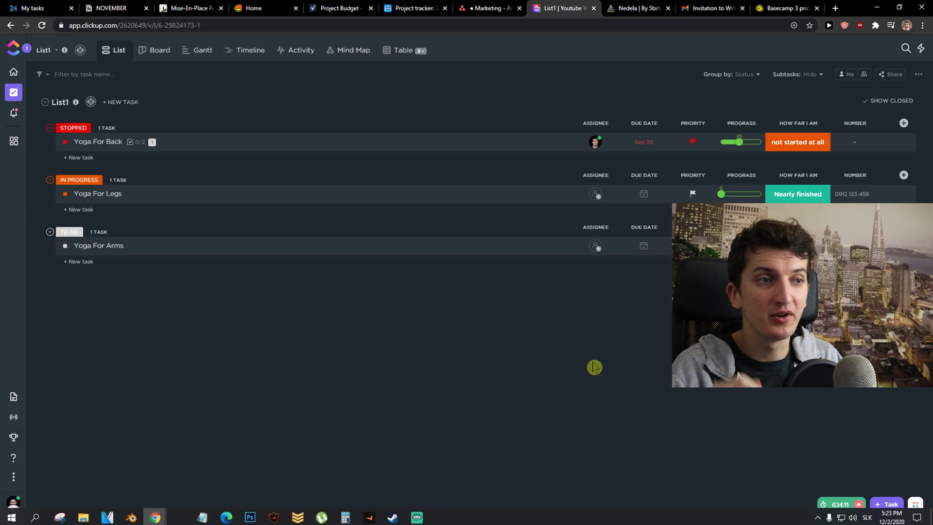
key("alt+Tab")
key("alt+Tab")
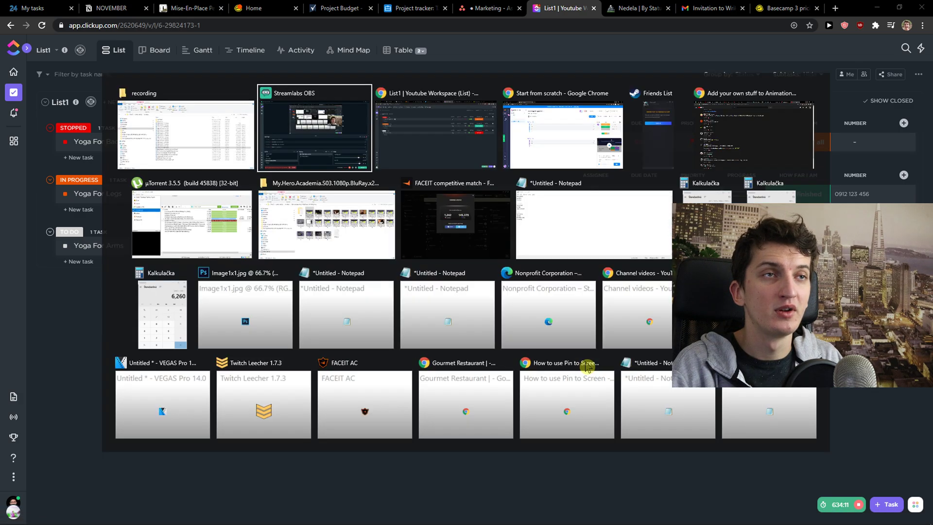
key("alt+Tab")
key("alt+Tab")
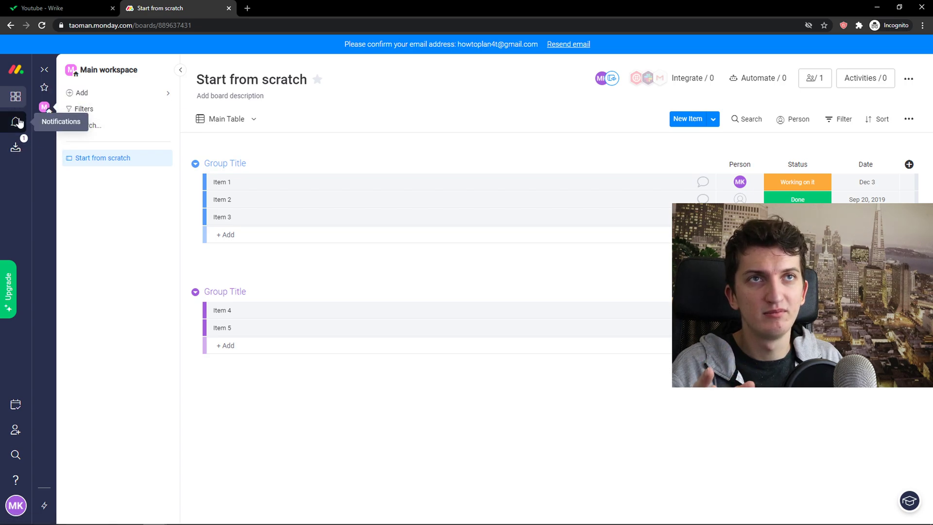
Step: Open monday.com's Column Center from the add-column menu's More columns option
left_click(911, 166)
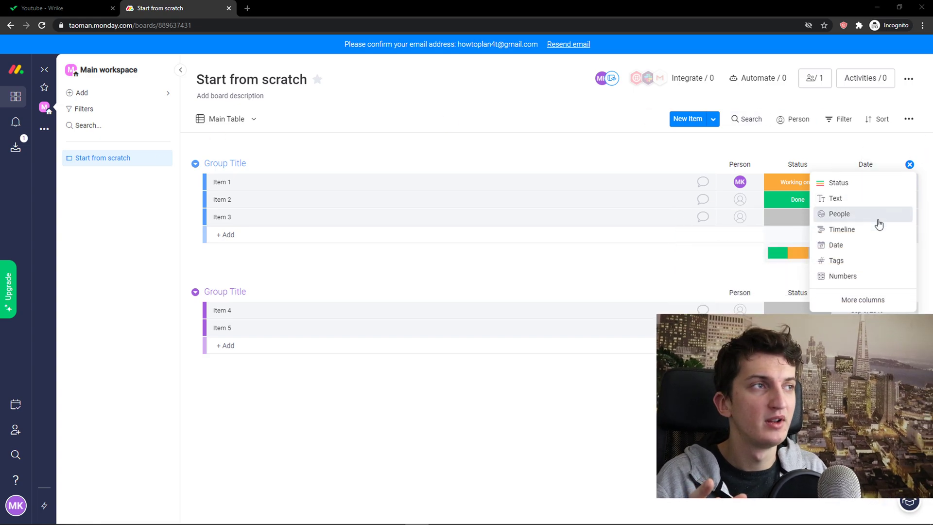
left_click(867, 300)
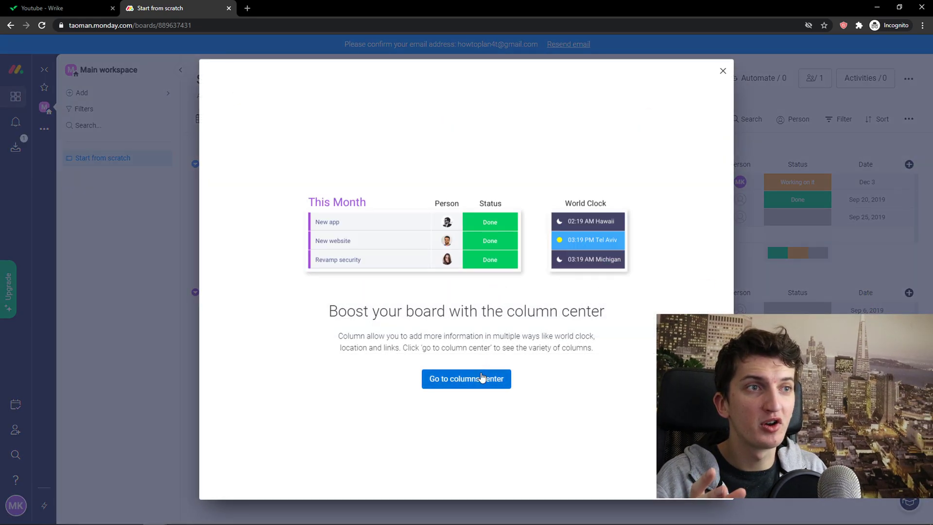
left_click(466, 378)
Step: Browse the Column Center's column types, from Status and Timeline to Formula and Dropdown
scroll(464, 272, "down", 3)
scroll(475, 287, "up", 4)
scroll(485, 275, "down", 3)
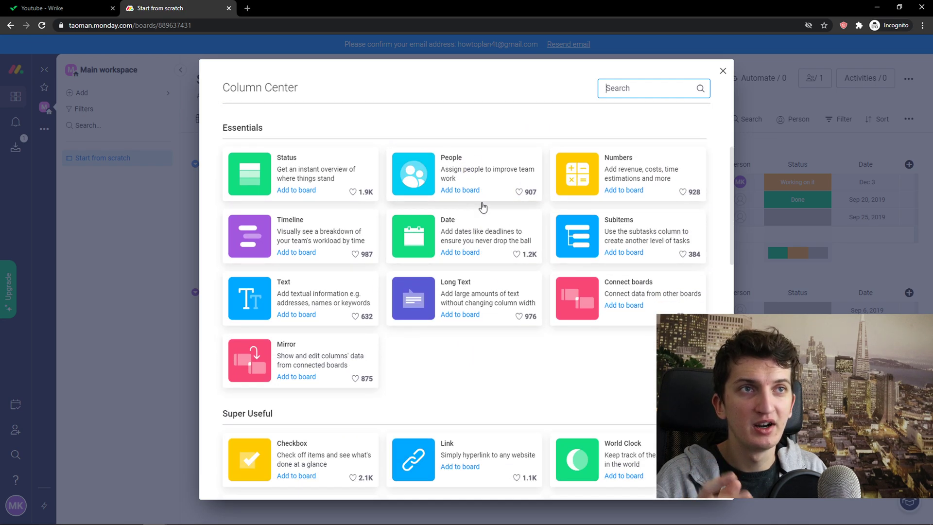
scroll(496, 212, "down", 8)
scroll(507, 236, "down", 4)
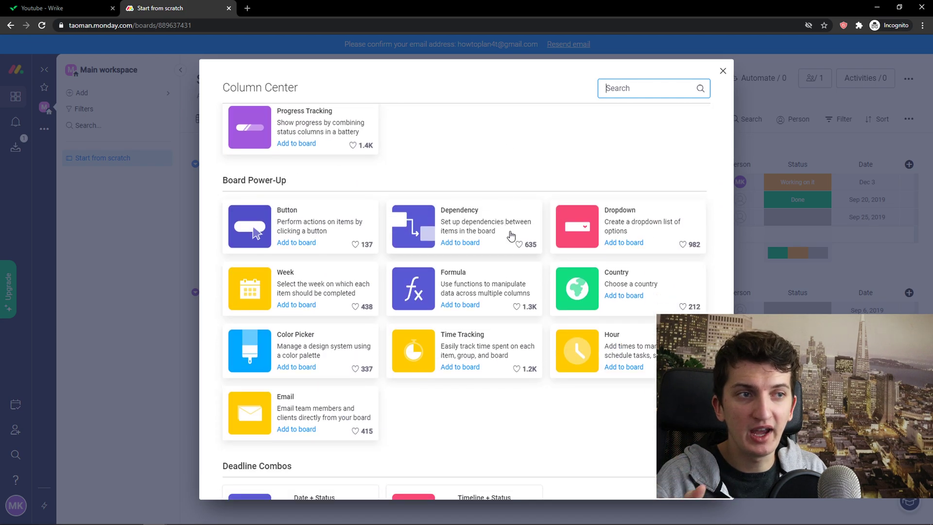
scroll(524, 236, "down", 2)
scroll(558, 383, "up", 5)
scroll(558, 383, "up", 7)
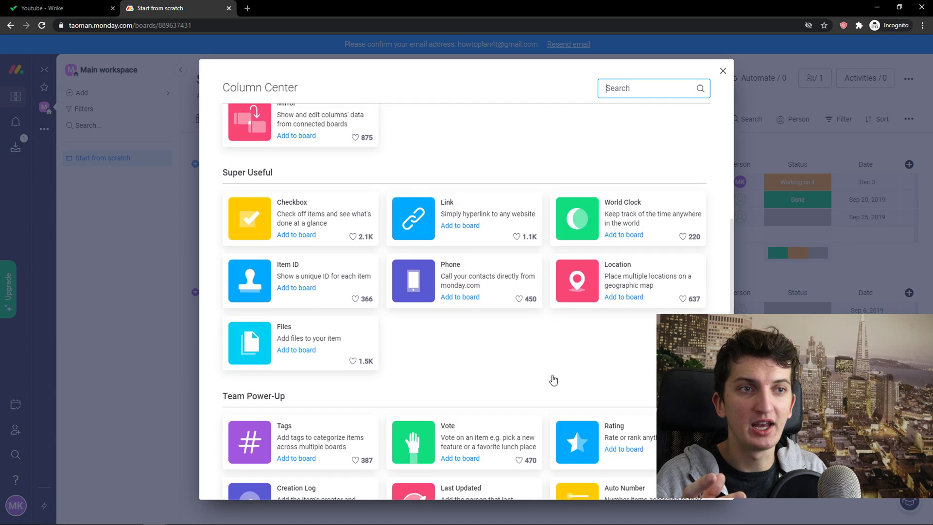
scroll(552, 376, "up", 2)
scroll(569, 239, "down", 5)
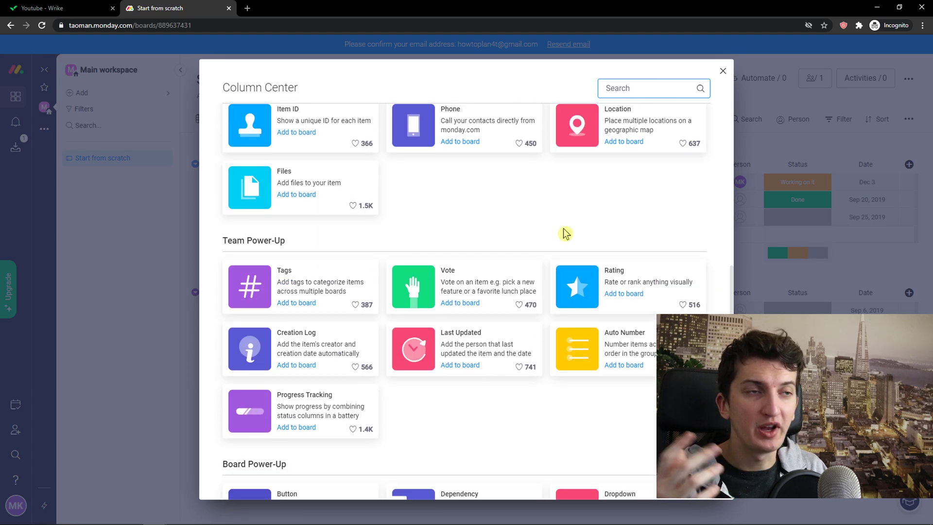
scroll(565, 234, "down", 6)
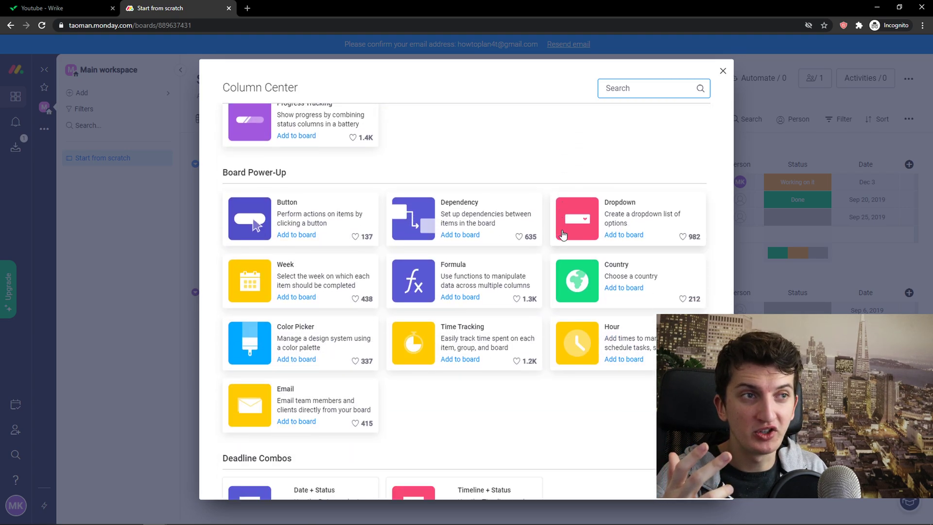
scroll(564, 235, "up", 20)
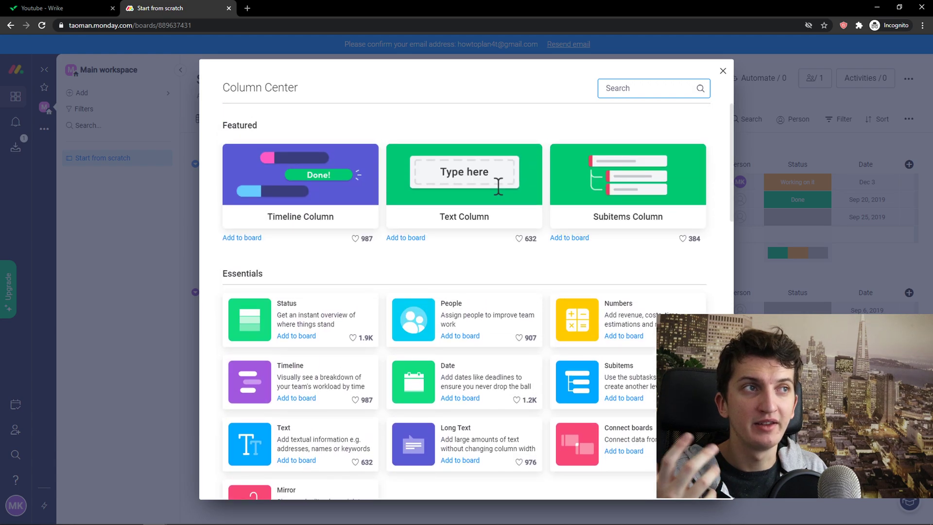
Step: Dismiss the Column Center with Esc, keeping the board's Person, Status and Date columns
key("Escape")
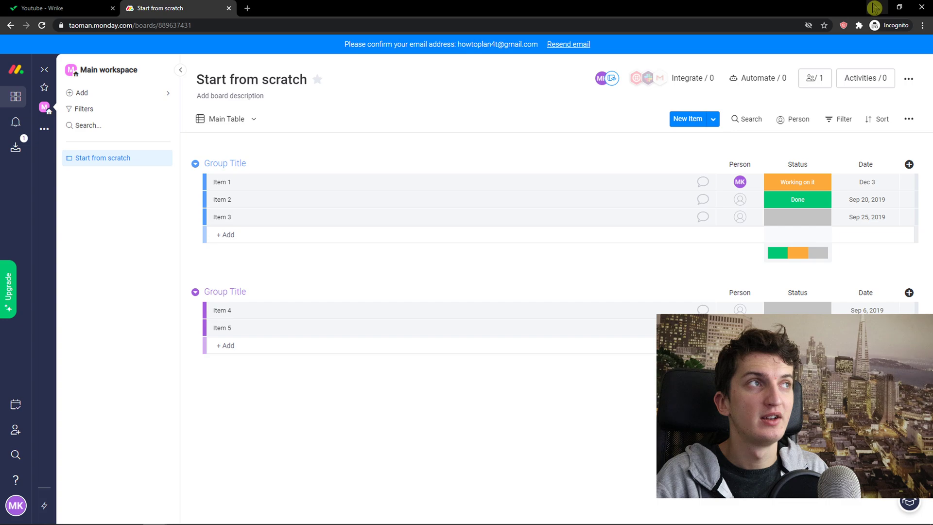
Step: In Wrike's Youtube project, dismiss the help tip and cycle List, Board, Table, then List views
left_click(64, 8)
left_click(508, 330)
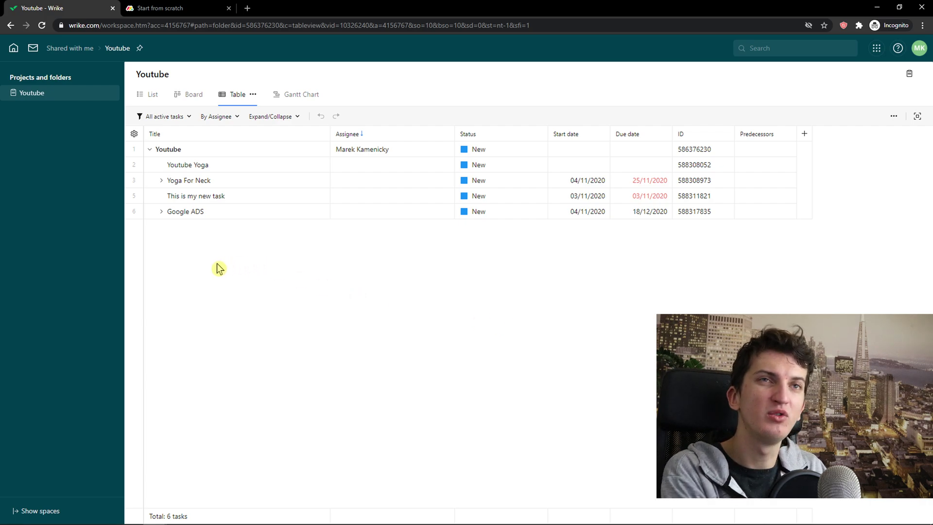
left_click(148, 98)
left_click(202, 96)
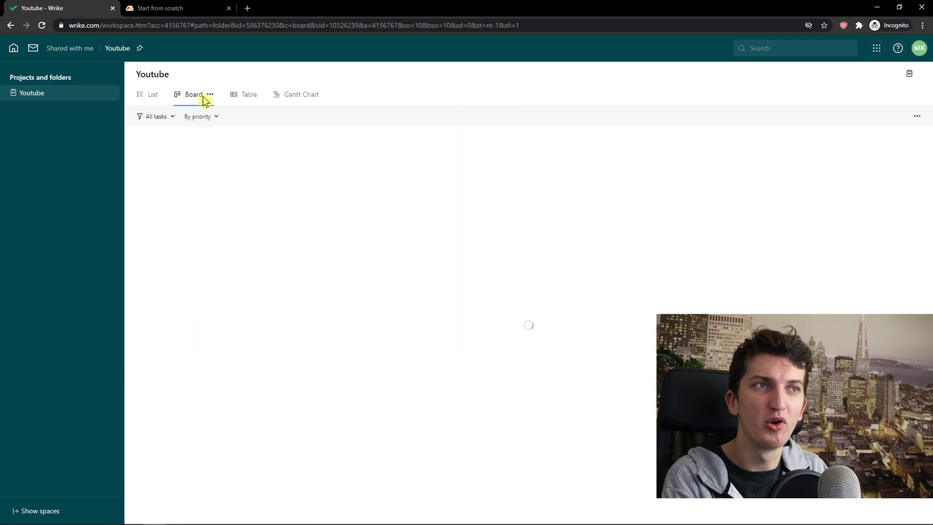
left_click(250, 100)
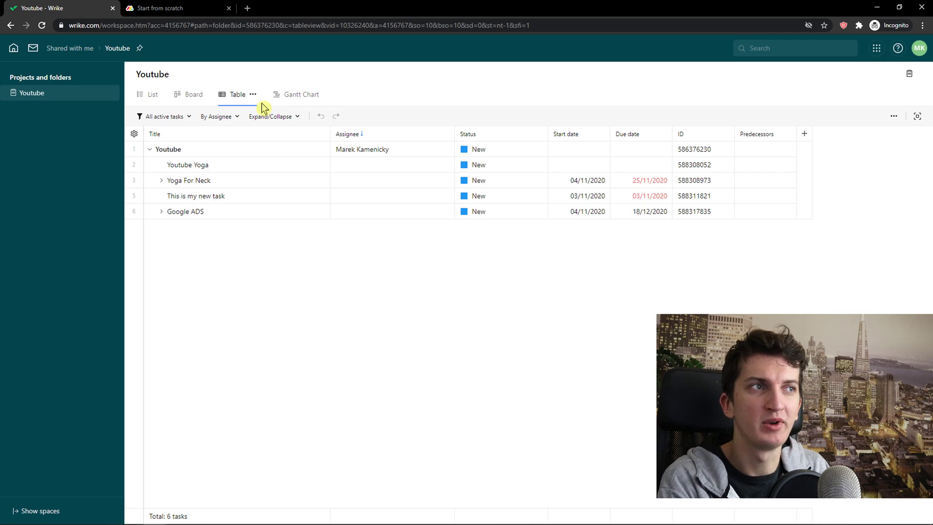
left_click(153, 96)
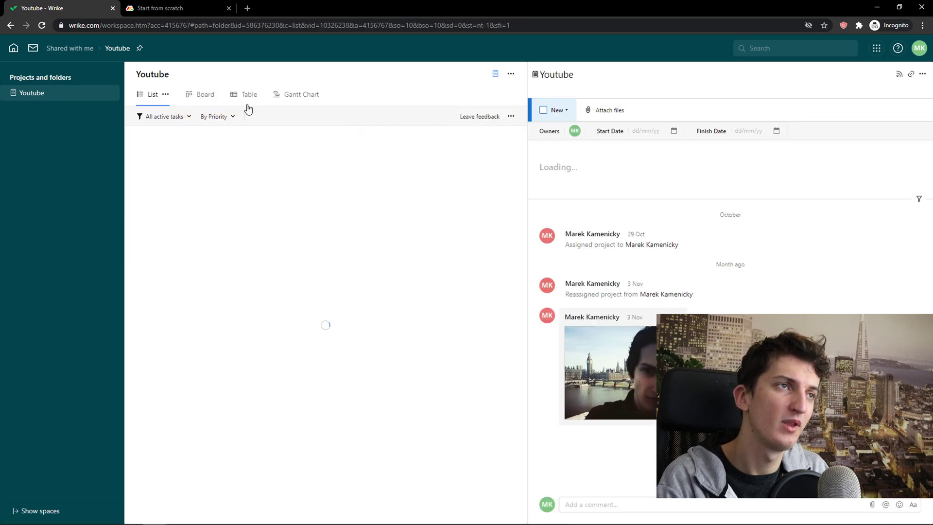
Step: Close the incognito Wrike window and go to the Basecamp Home tab
left_click(877, 7)
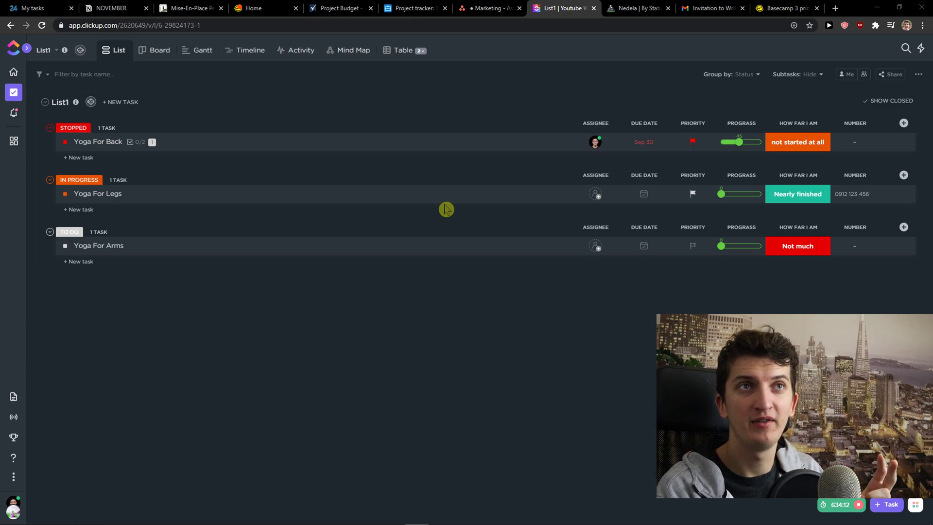
left_click(249, 8)
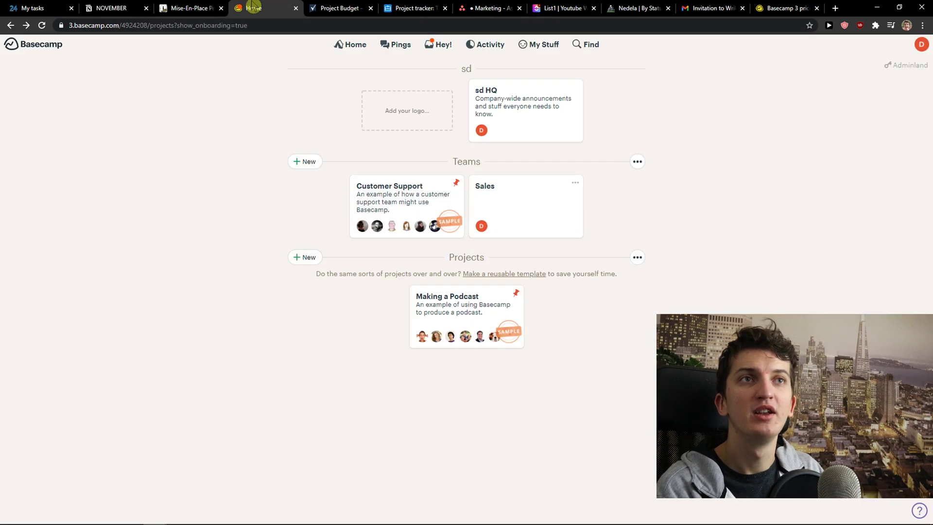
Step: Flip through the Project Budget, Project tracker, Basecamp and List1 tabs, ending on Asana's Marketing project
left_click(348, 8)
left_click(413, 8)
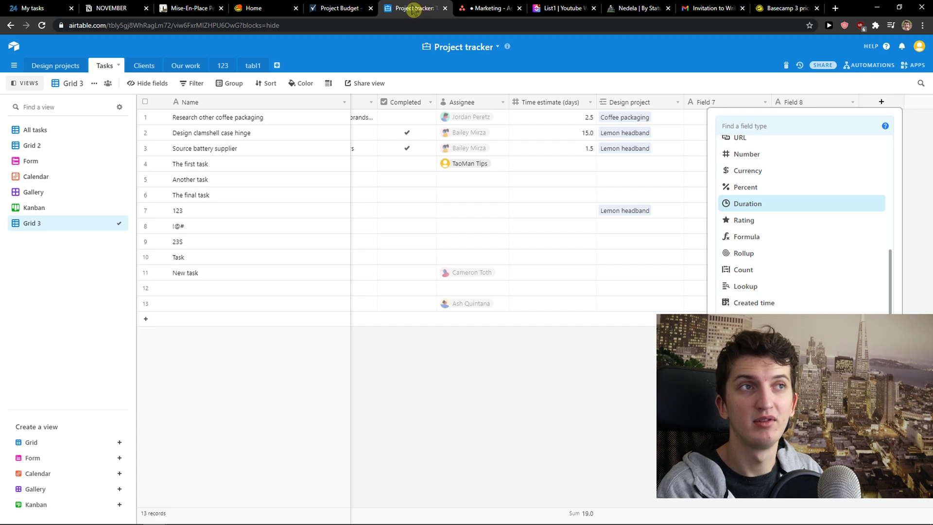
left_click(340, 8)
left_click(272, 9)
left_click(340, 8)
left_click(417, 7)
left_click(487, 7)
left_click(551, 8)
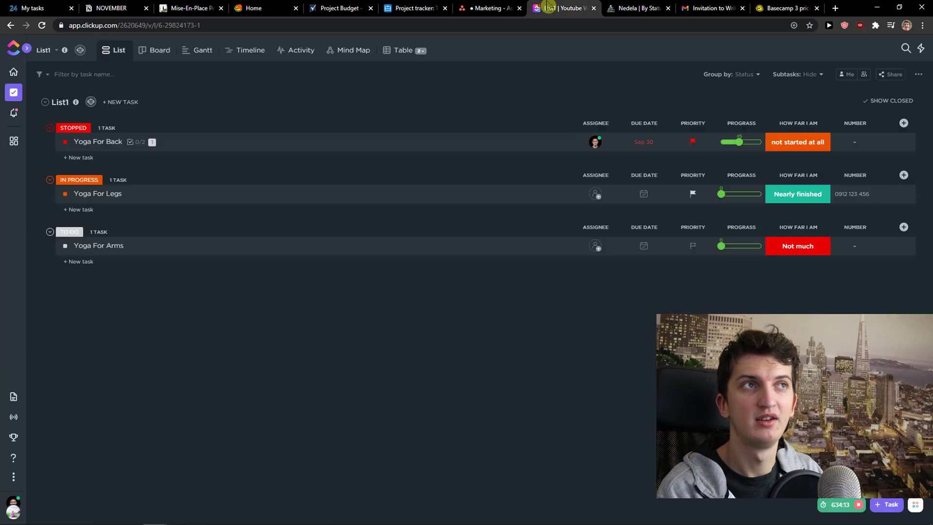
left_click(504, 7)
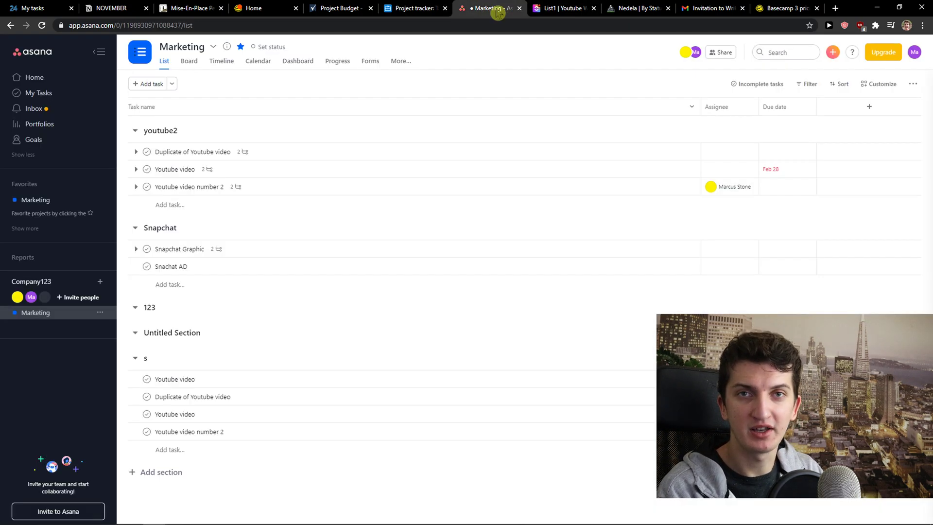